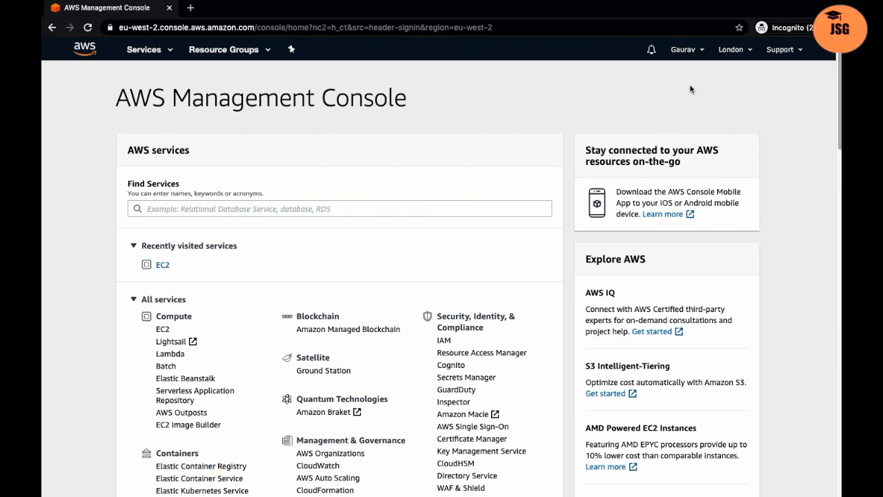
Step: Open the EC2 service in the Europe (London) region and start the launch instance wizard
click(750, 54)
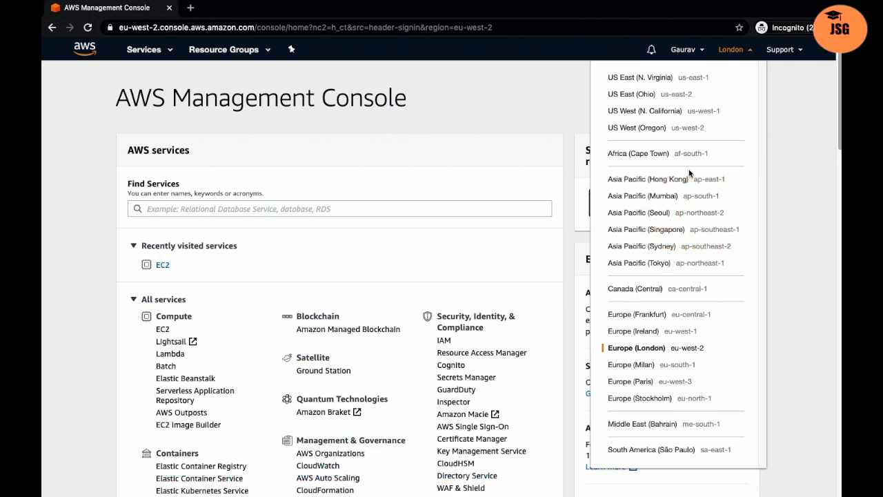
click(535, 111)
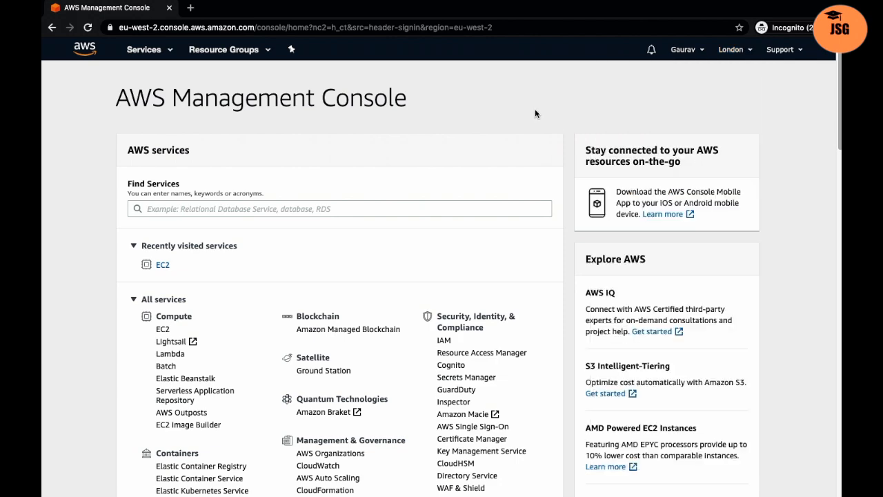
click(161, 330)
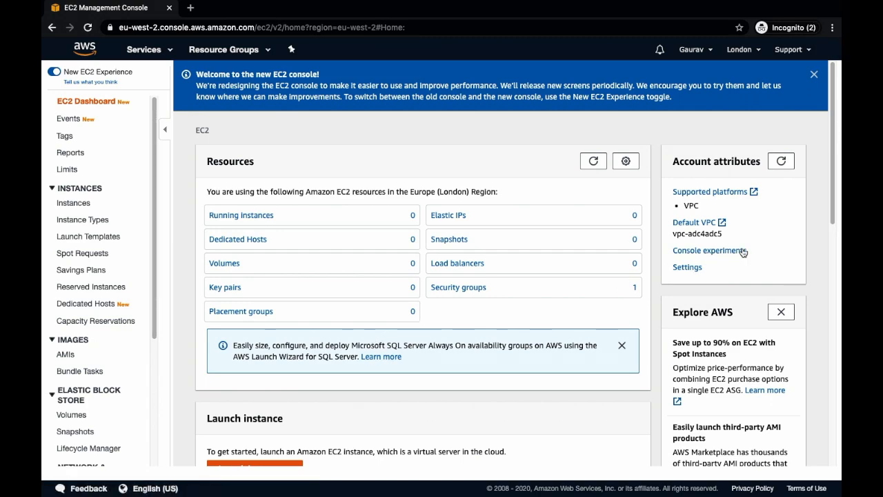
scroll(813, 223, down, 2)
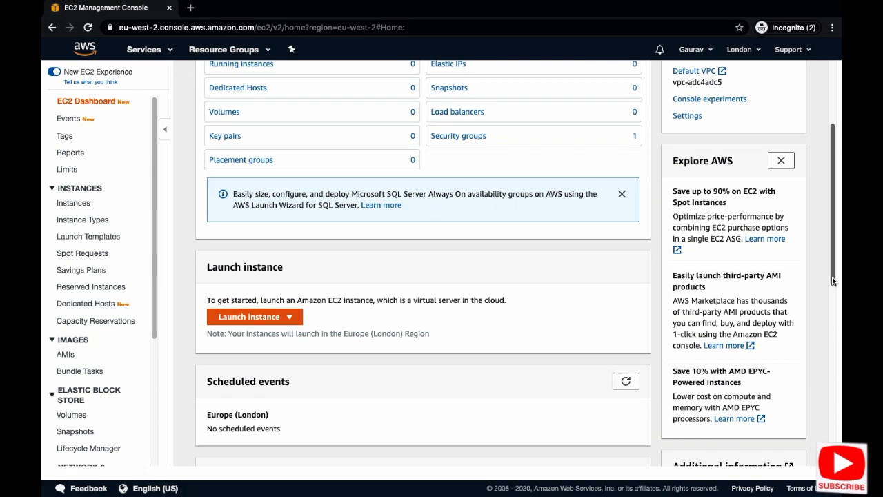
click(262, 320)
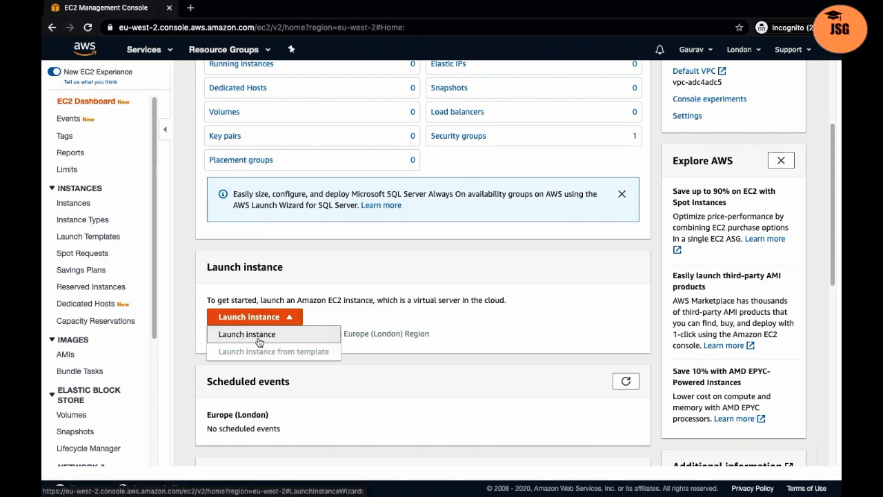
click(259, 341)
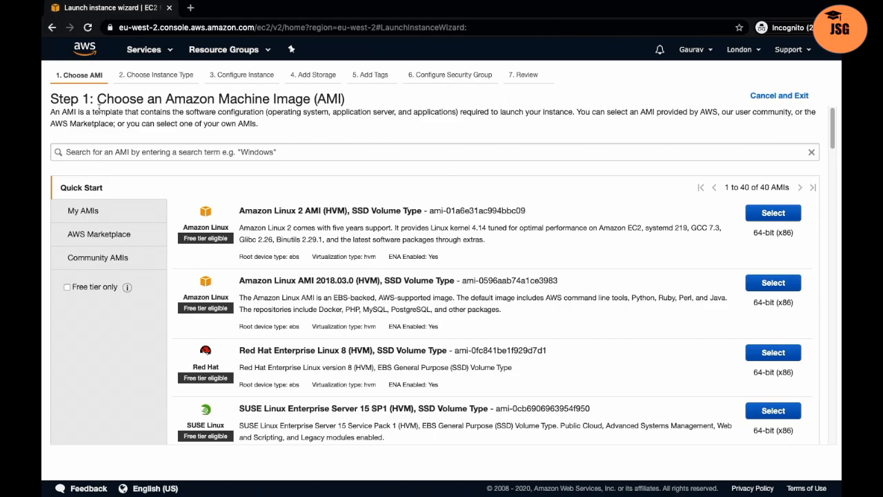
Step: Read the explanation of what an AMI is and the description of the Amazon Linux AMI 2018.03.0 image
drag(62, 113, 260, 116)
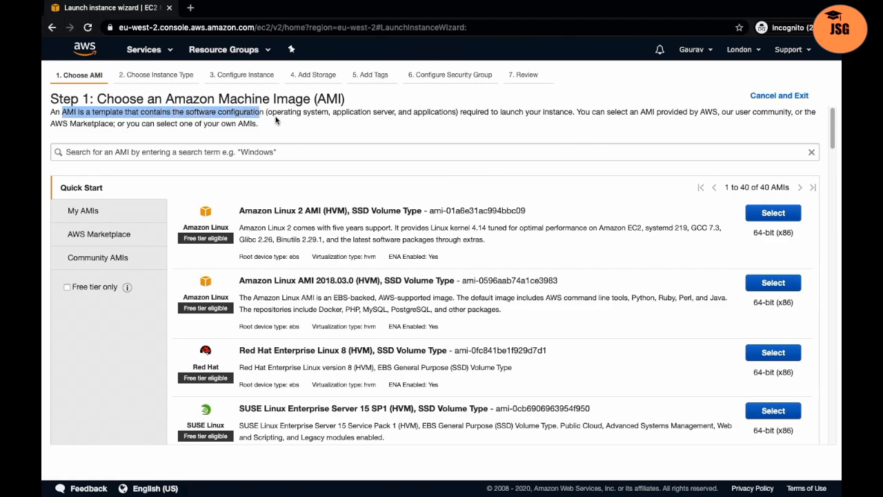
click(293, 114)
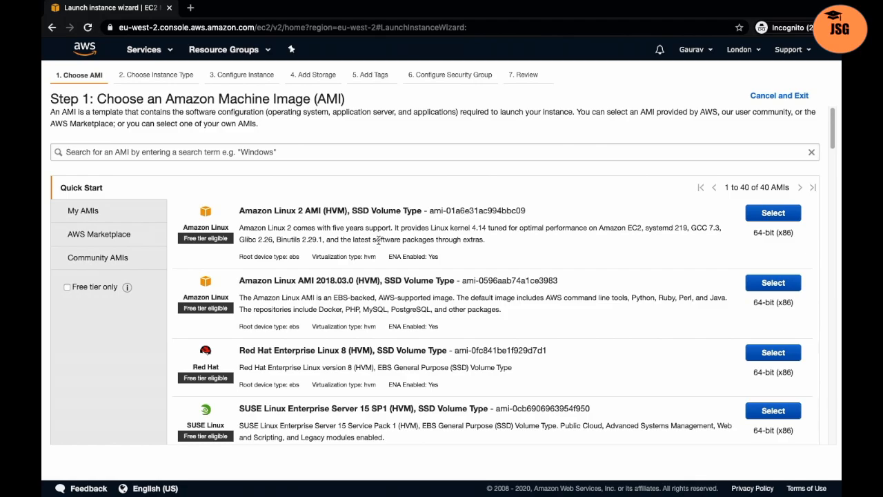
drag(253, 281, 315, 283)
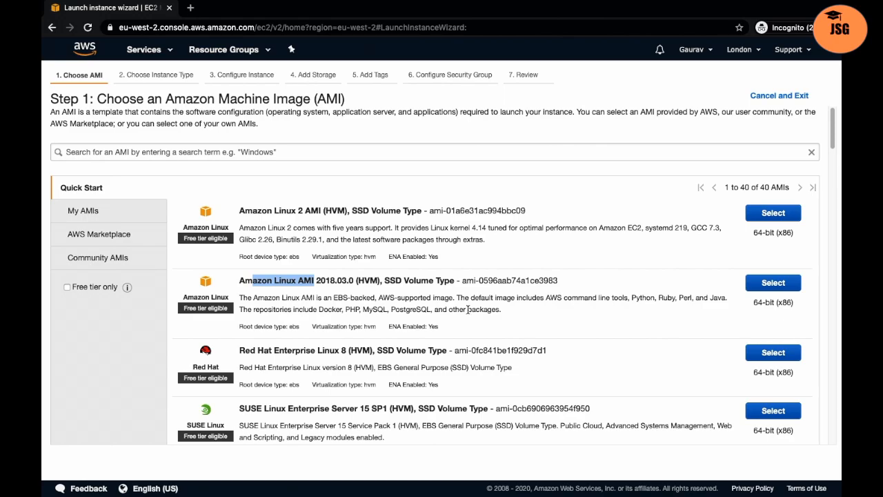
click(325, 296)
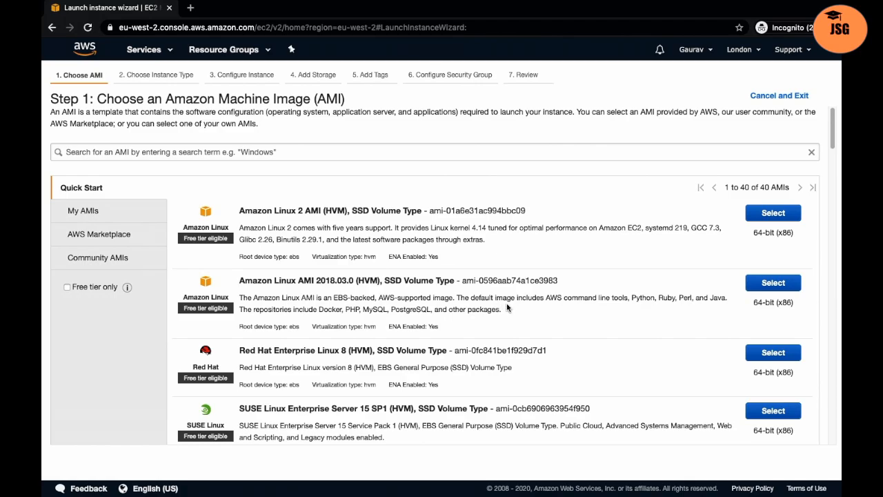
drag(486, 302, 728, 301)
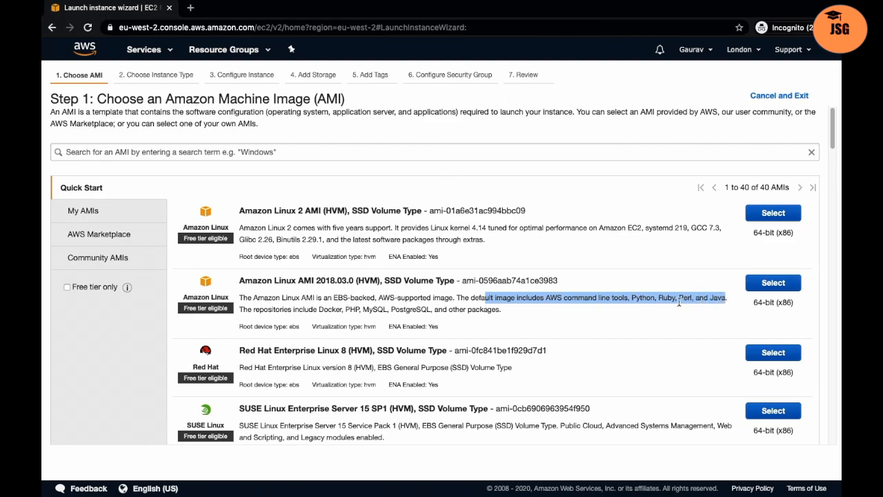
click(523, 307)
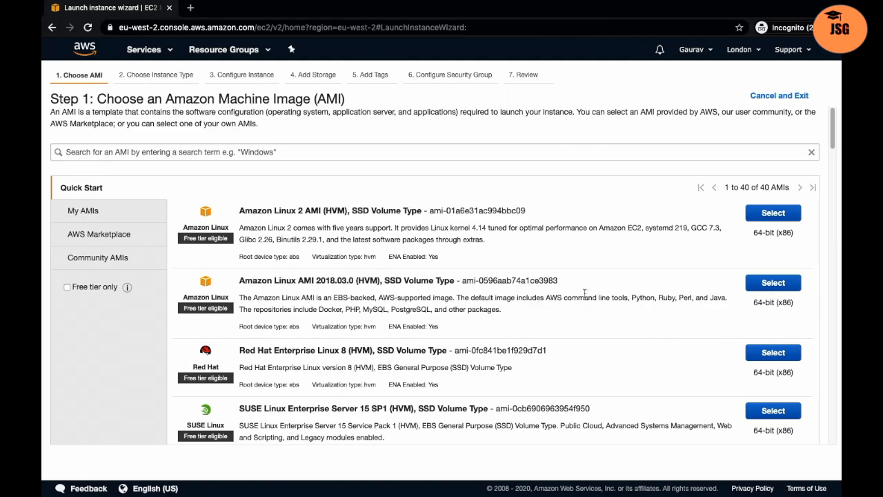
drag(358, 282, 428, 283)
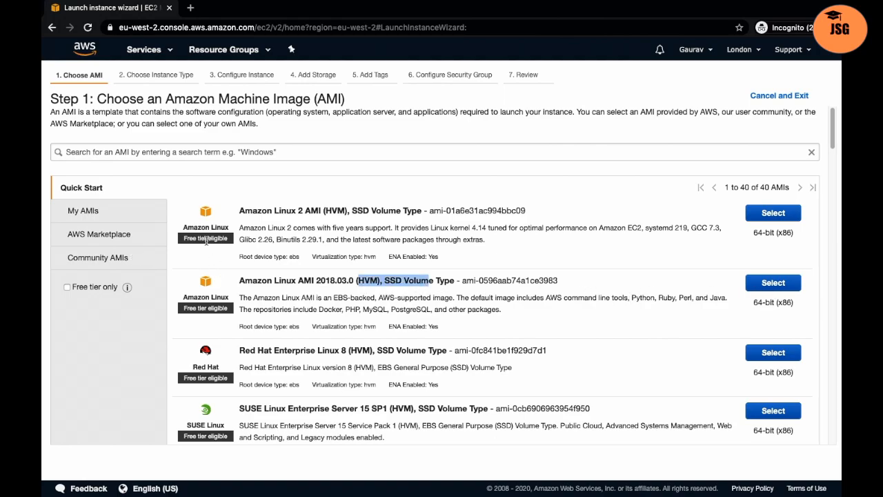
Step: Limit the machine images to free tier only and choose Amazon Linux AMI 2018.03.0 (HVM), SSD Volume Type
click(67, 288)
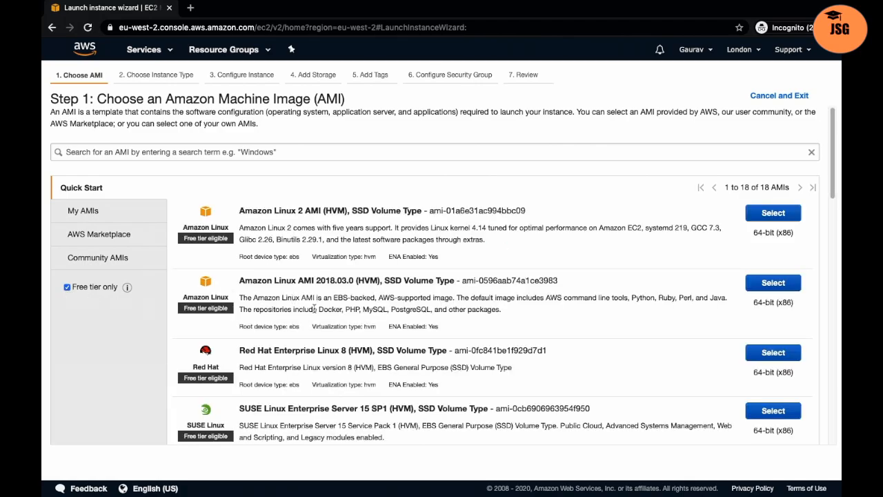
drag(833, 193, 833, 215)
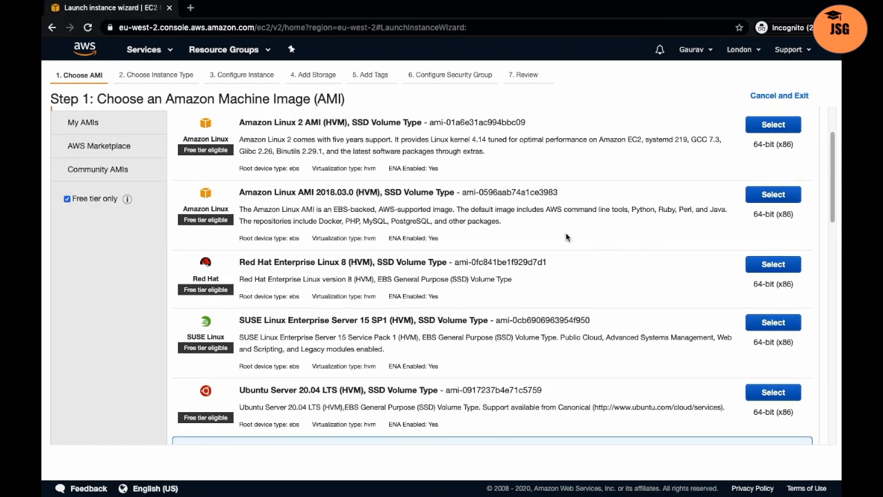
scroll(411, 221, down, 1)
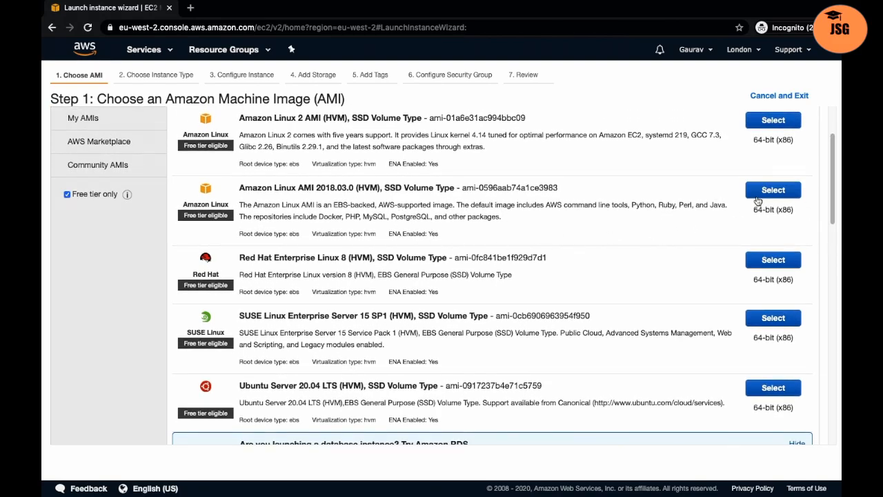
drag(835, 203, 834, 182)
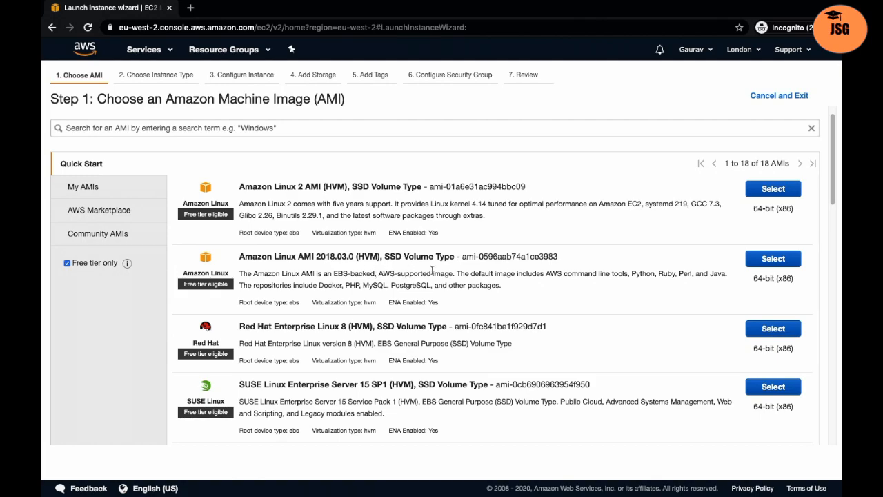
drag(318, 257, 412, 264)
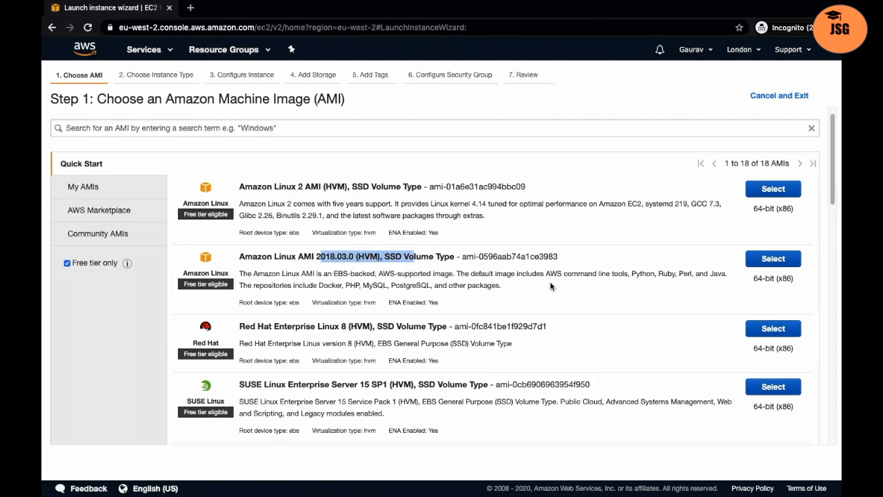
click(761, 265)
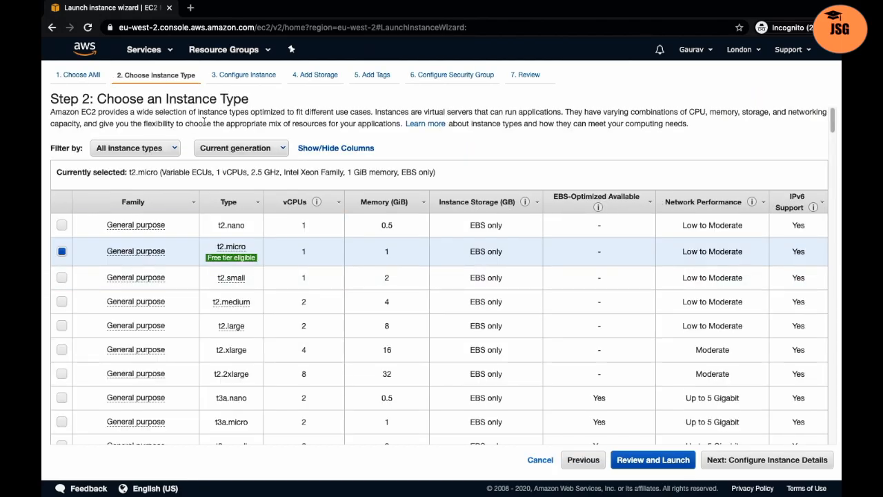
Step: Show the Physical Processor and Processor Architecture columns in the instance type table
click(168, 152)
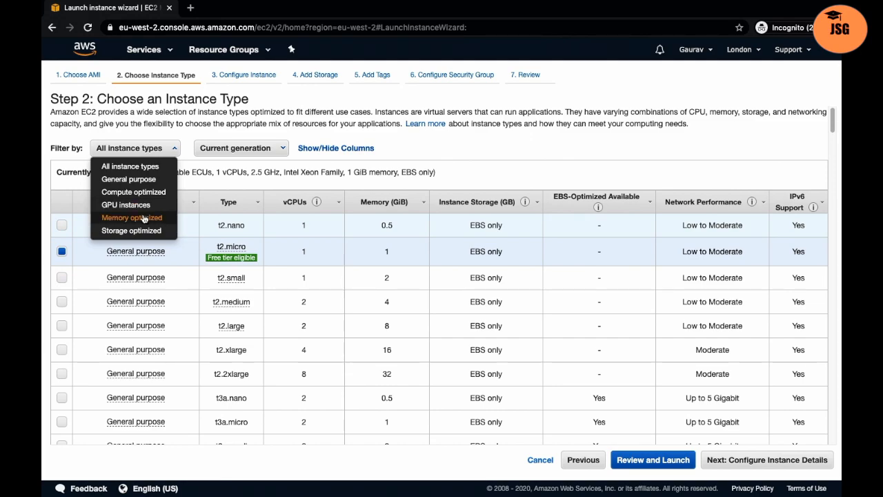
click(415, 151)
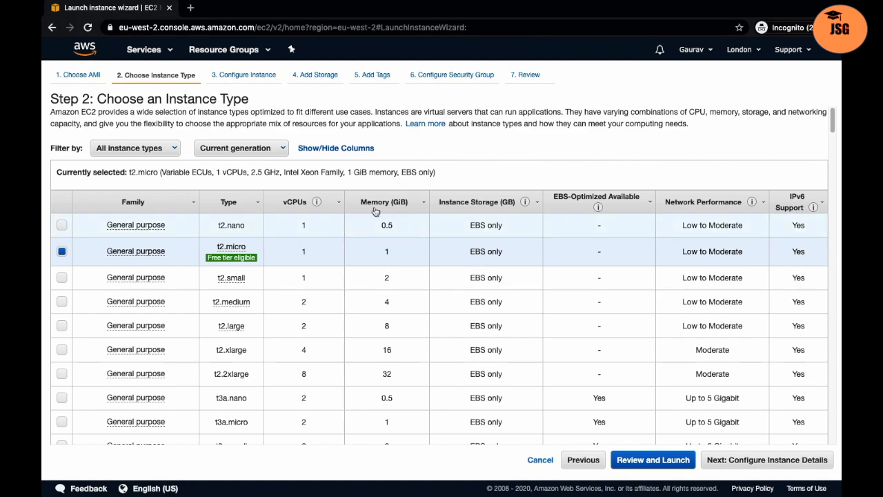
click(341, 153)
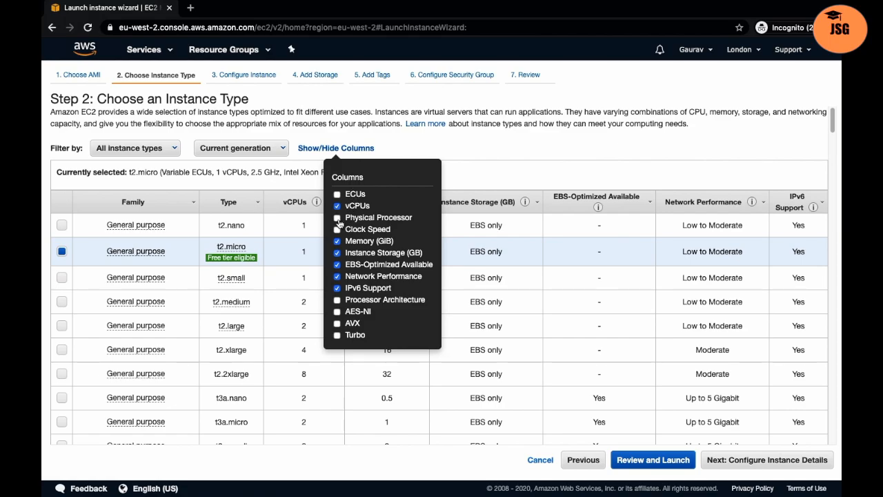
click(337, 218)
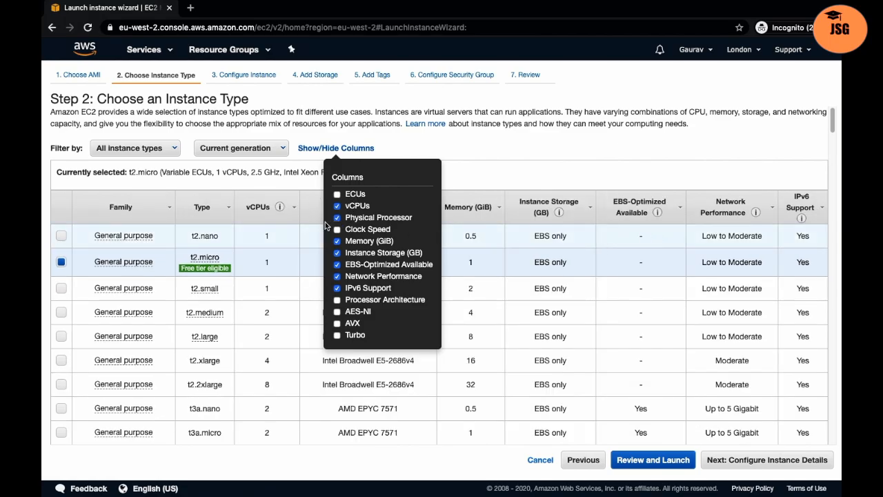
click(482, 179)
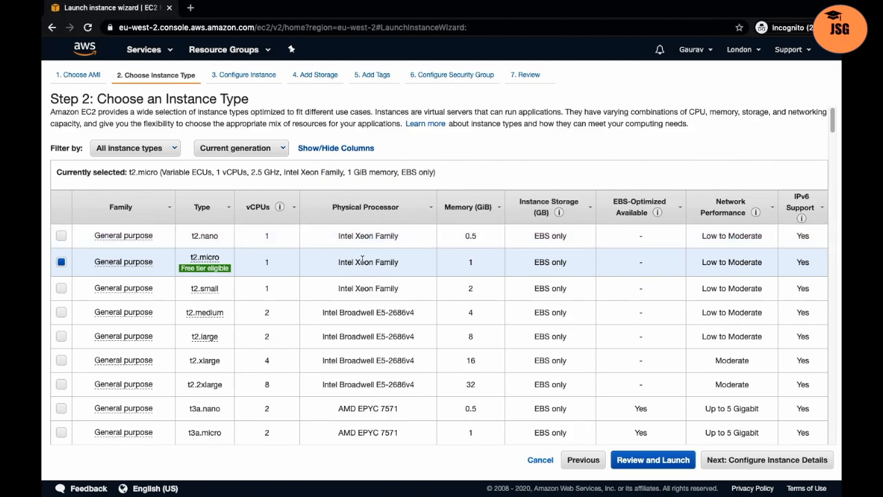
click(338, 148)
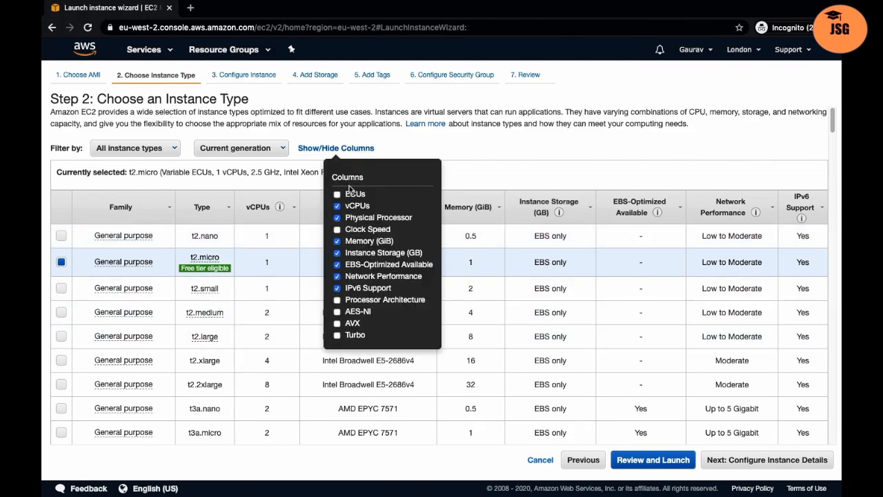
click(337, 300)
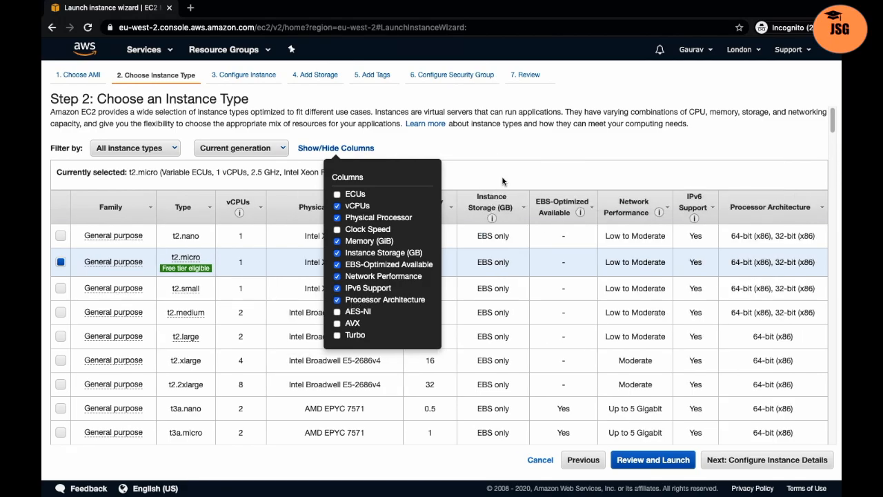
click(671, 237)
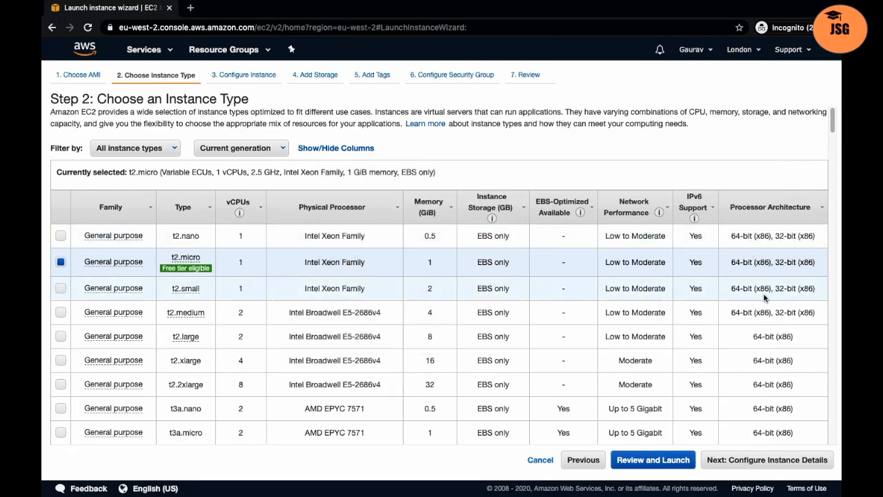
click(362, 149)
click(487, 153)
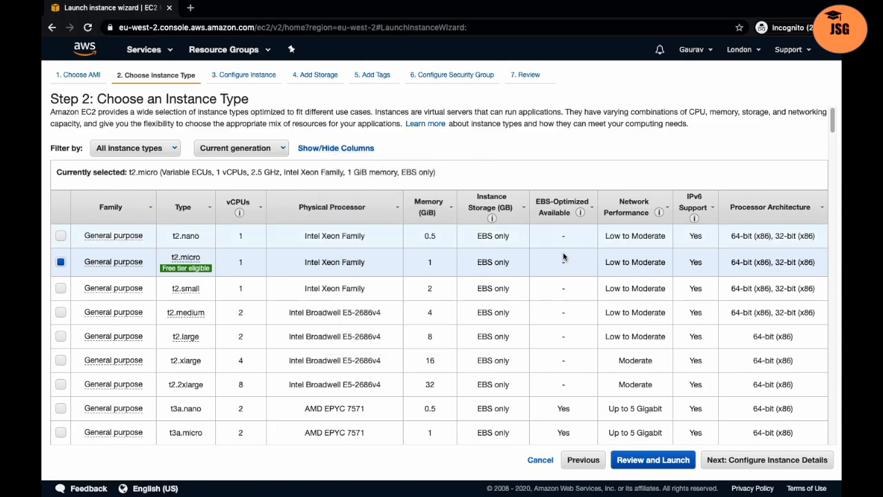
Step: Keep the t2.micro instance type, continue to the instance details and look through the available settings
click(769, 461)
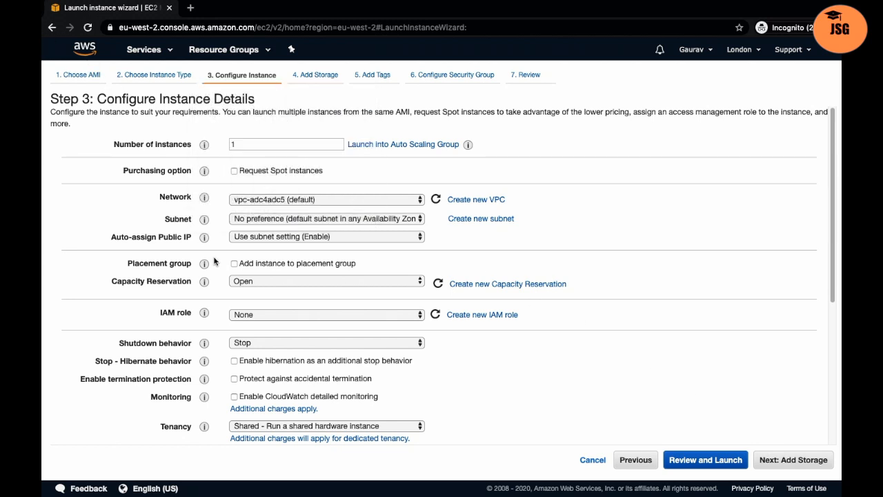
scroll(215, 261, down, 3)
scroll(214, 261, up, 1)
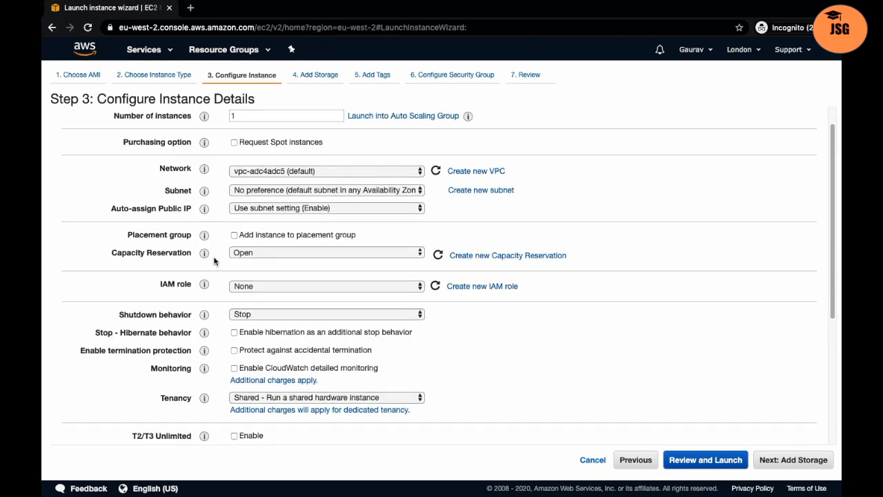
scroll(215, 261, down, 3)
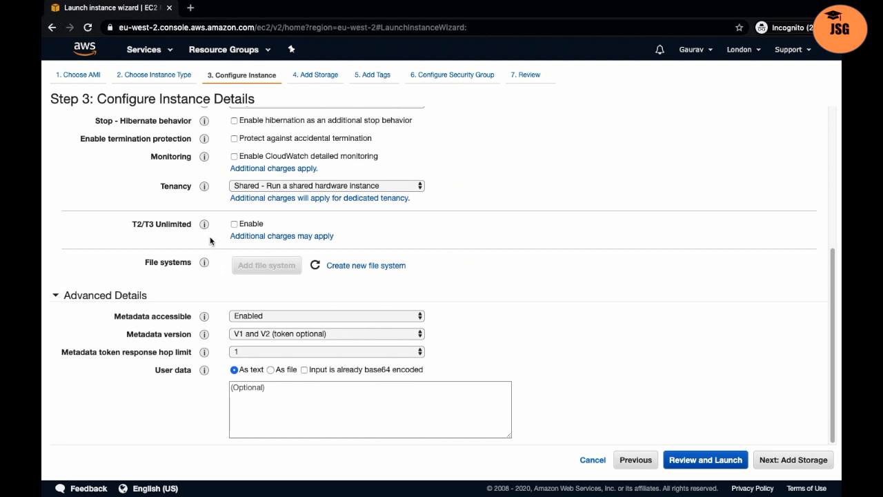
mouse_move(202, 186)
drag(833, 274, 831, 129)
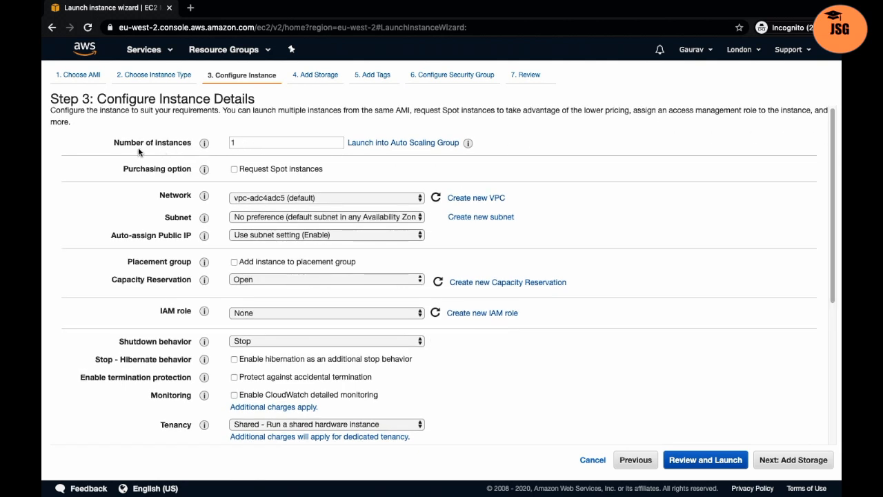
Step: Set the number of instances to 2 and choose subnet-5b3e8121 (Default in eu-west-2a) as the subnet
double_click(235, 144)
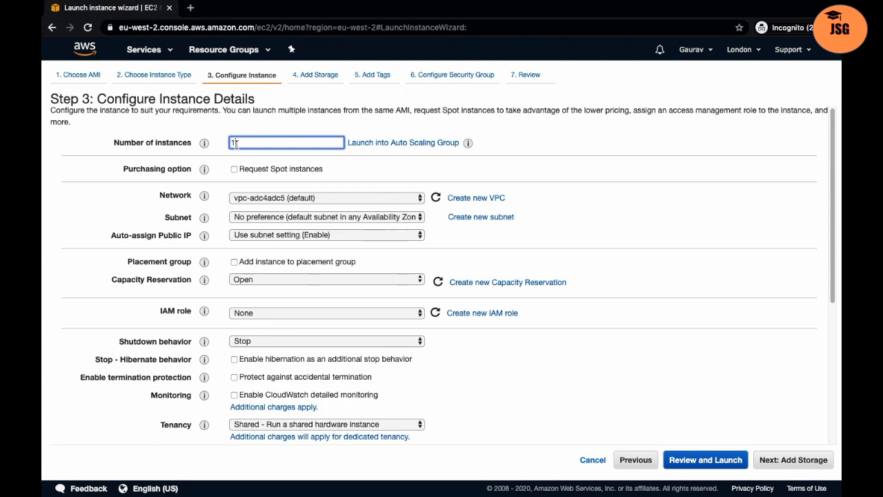
key(BackSpace)
text(2)
mouse_move(200, 219)
click(253, 219)
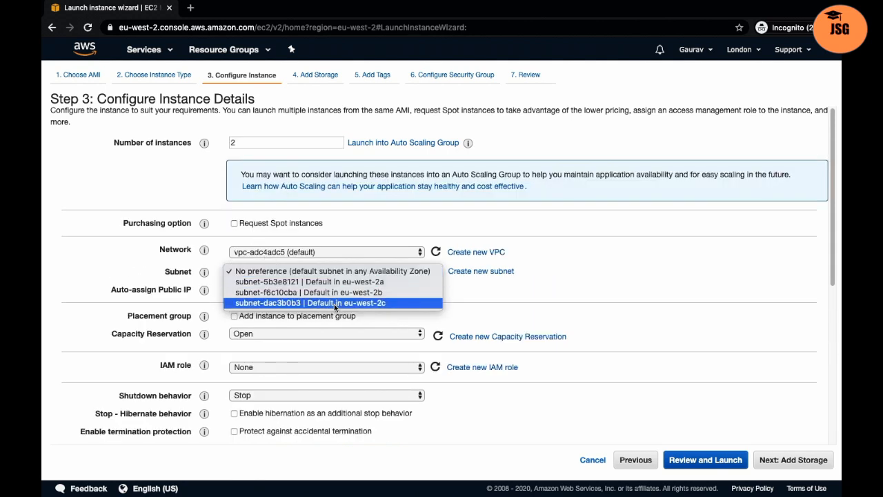
click(345, 283)
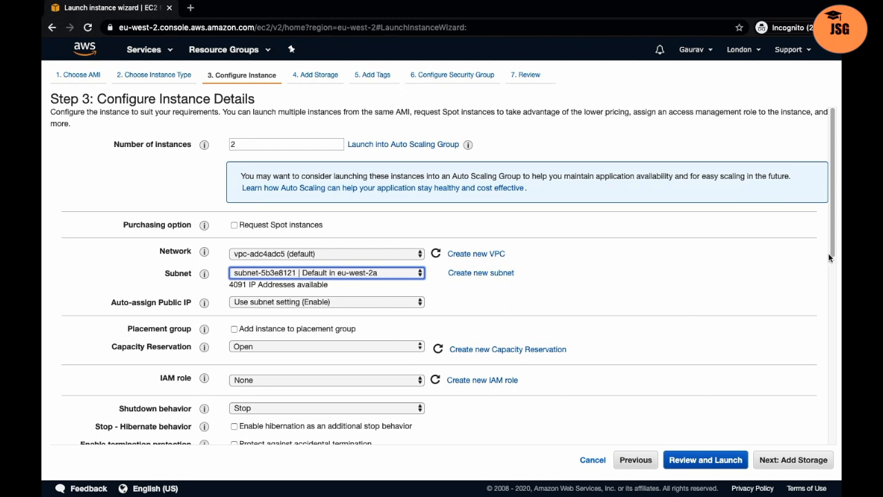
Step: Try Terminate as the shutdown behavior, set it back to Stop and check the two options again
drag(832, 249, 831, 318)
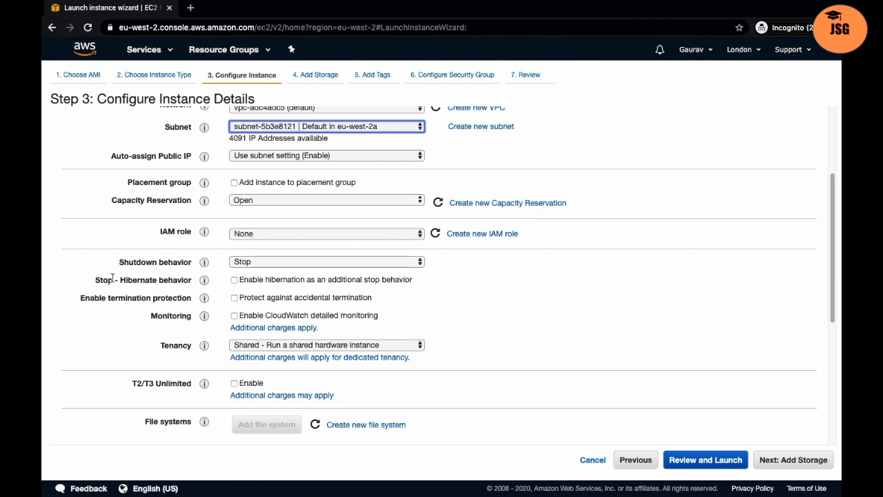
click(305, 263)
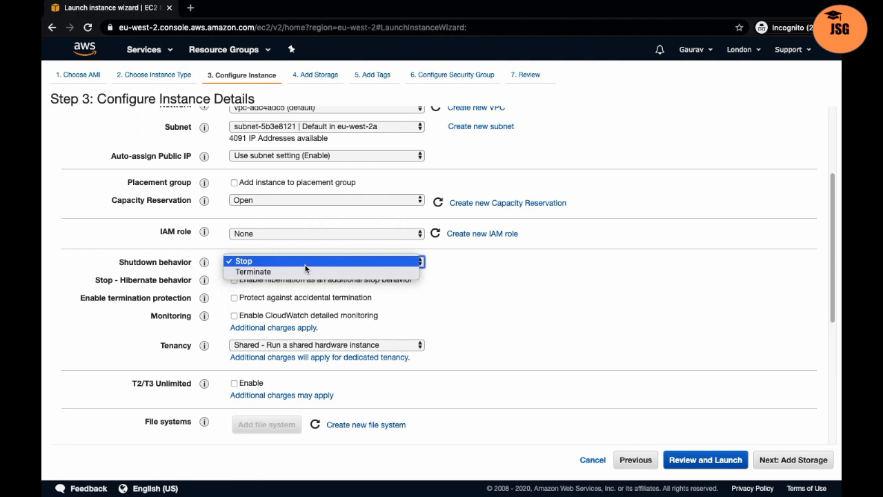
click(307, 271)
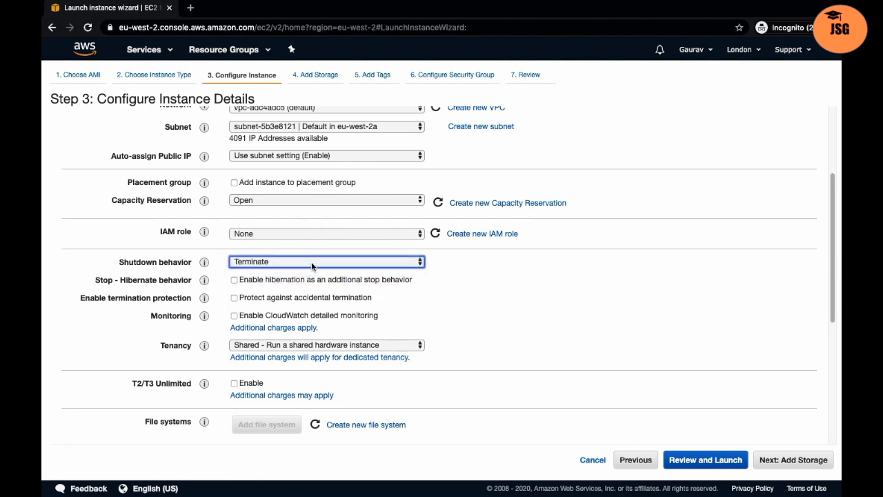
click(312, 262)
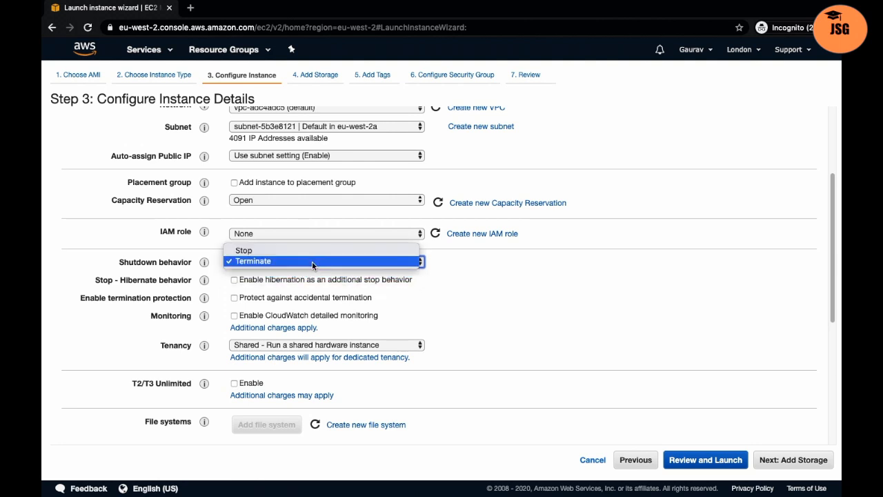
click(436, 283)
click(362, 264)
click(308, 251)
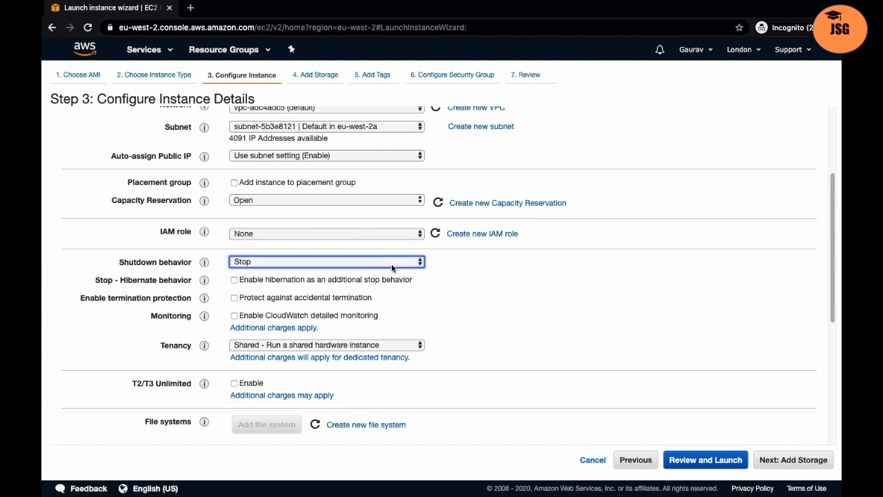
click(383, 266)
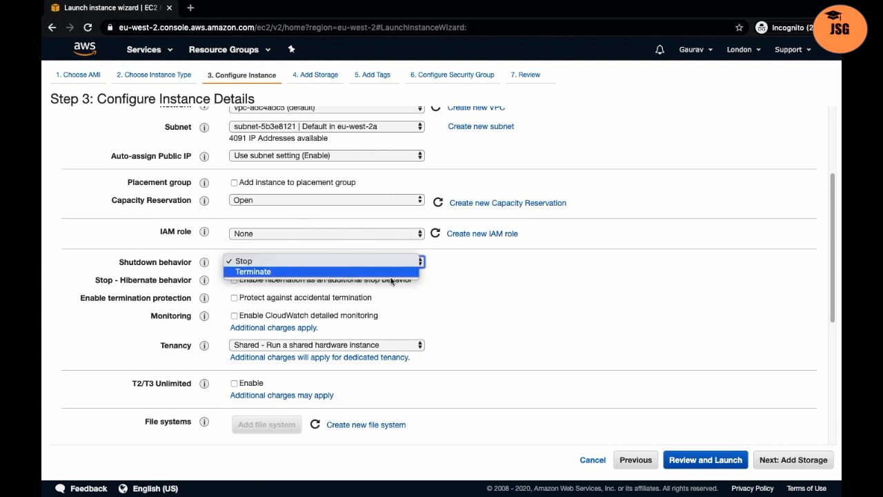
click(442, 279)
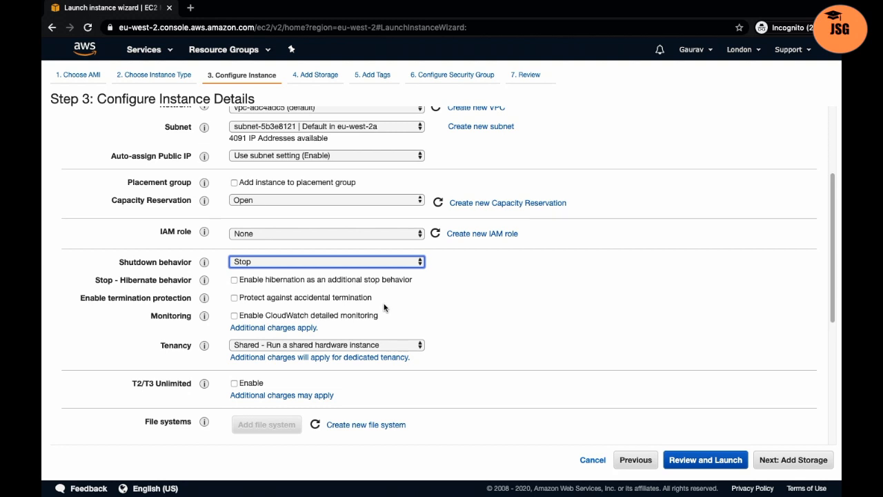
Step: Enable protection against accidental termination and look through the tenancy options, keeping Shared - Run a shared hardware instance
click(235, 298)
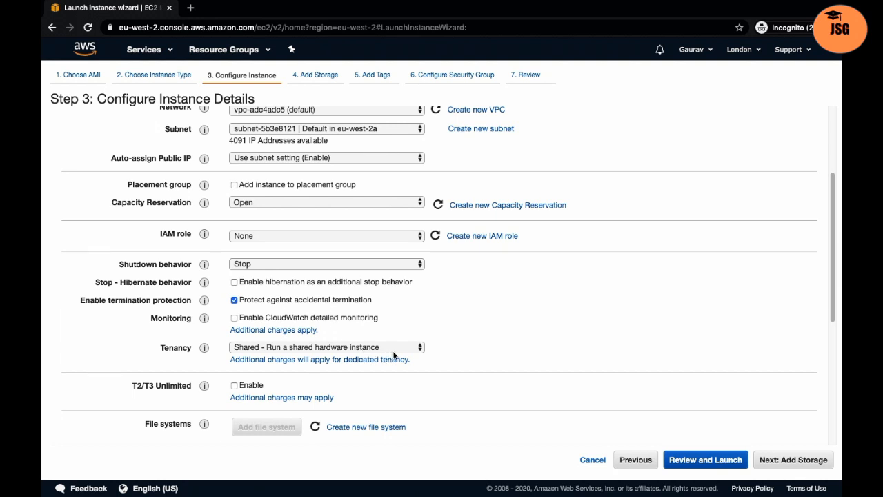
scroll(394, 355, up, 1)
drag(191, 363, 165, 363)
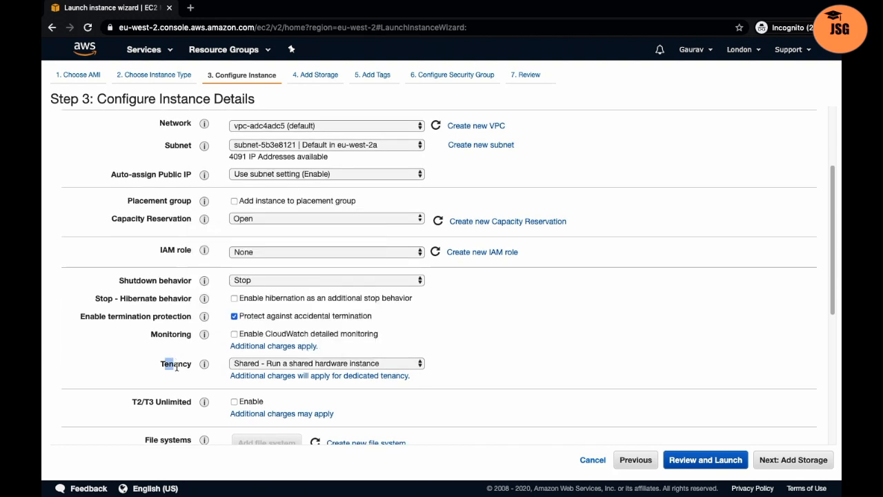
scroll(356, 349, up, 1)
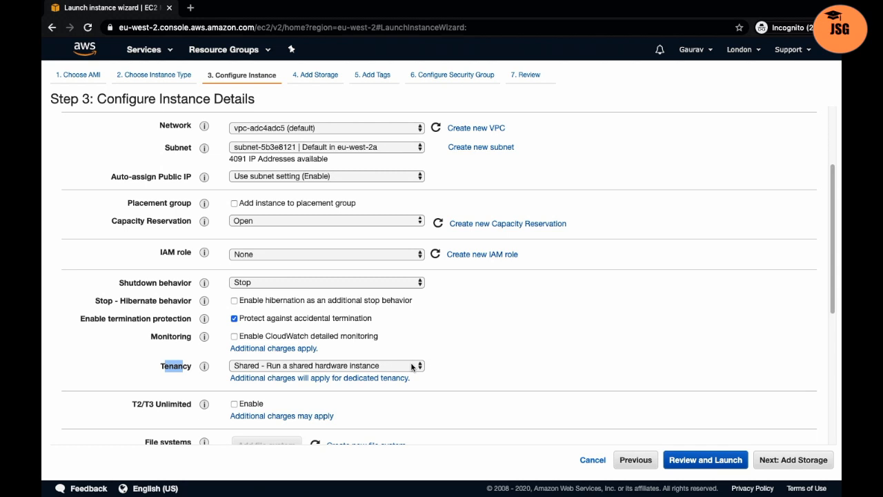
click(411, 363)
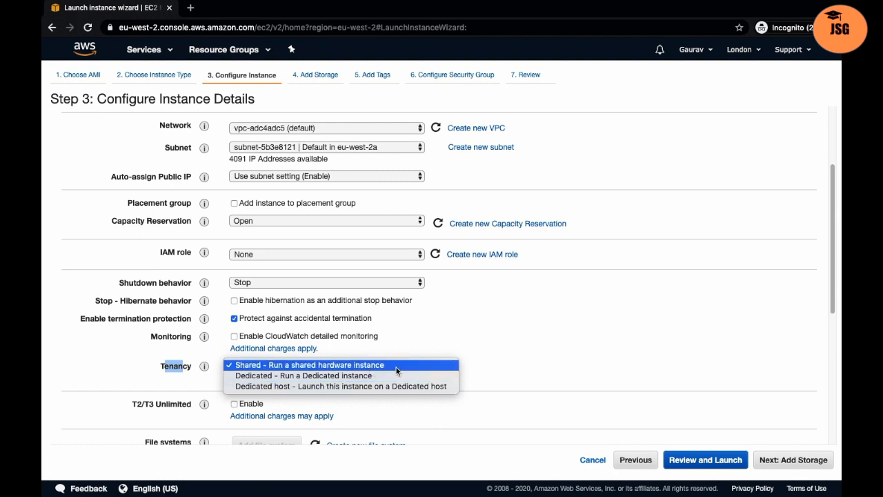
click(477, 350)
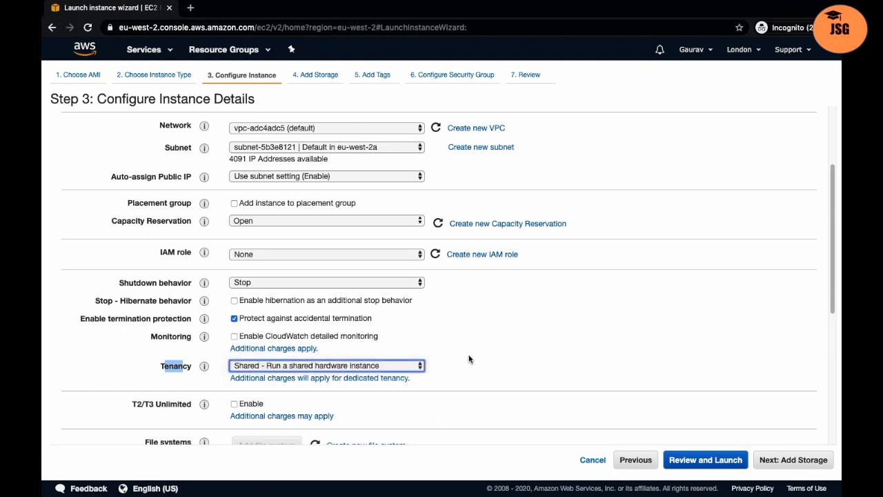
scroll(465, 360, up, 1)
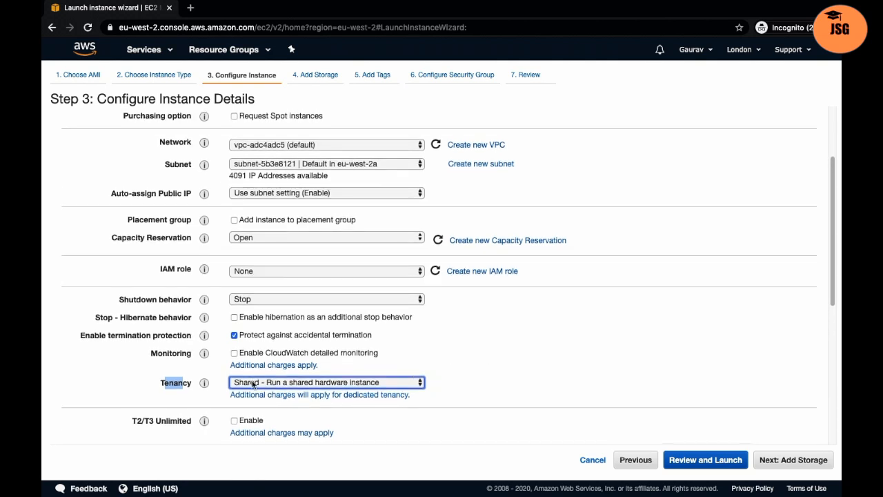
click(158, 383)
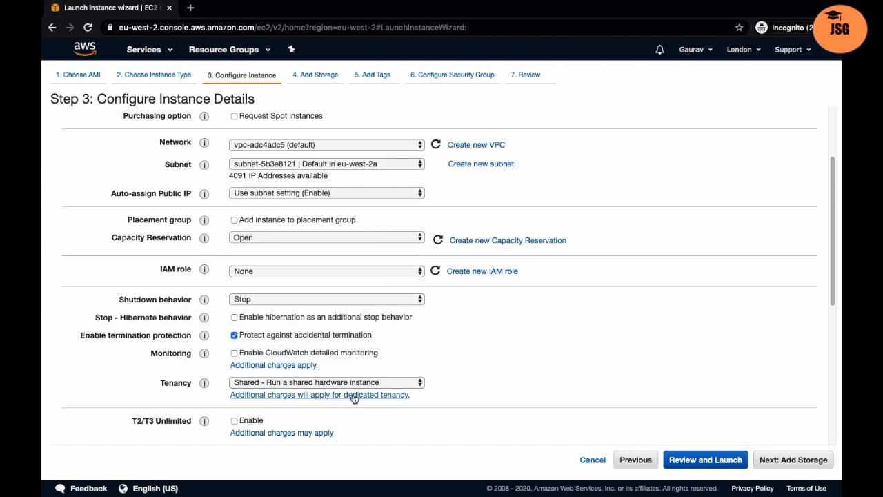
Step: Continue to the storage settings and look at the root volume's size and volume type options, keeping 8 GiB General Purpose SSD (gp2)
click(792, 464)
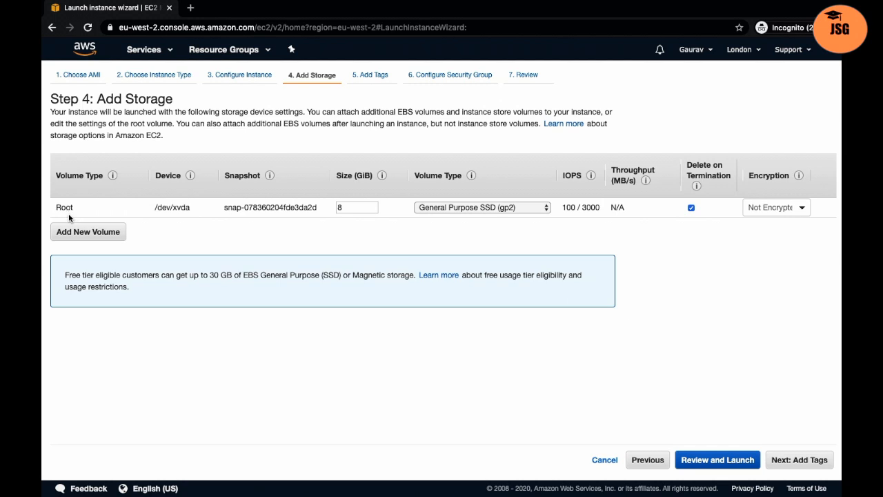
drag(55, 207, 73, 207)
click(510, 209)
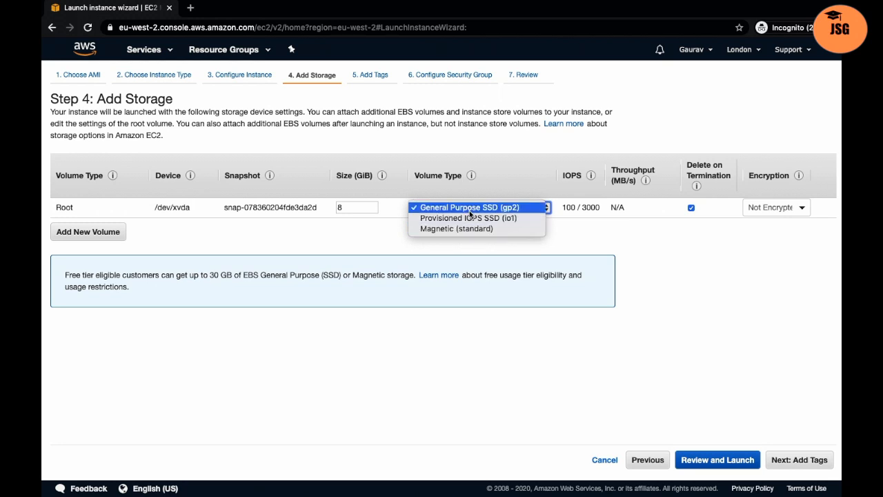
key(Escape)
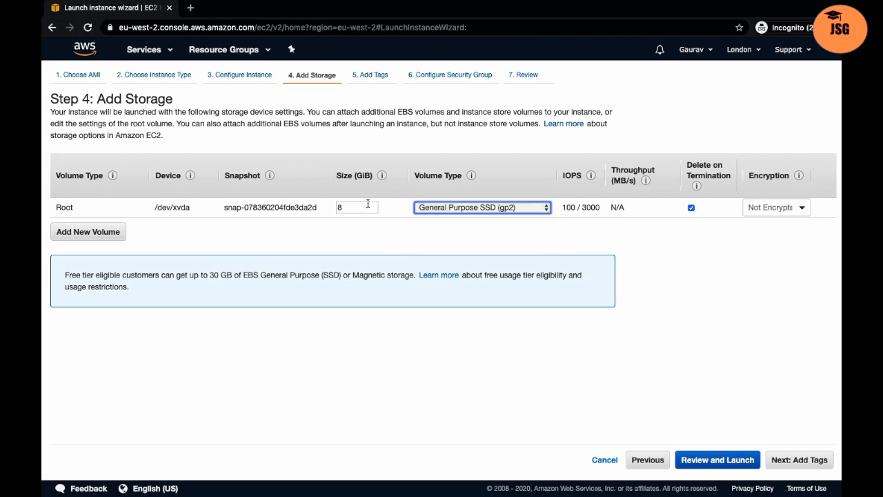
double_click(359, 206)
click(414, 228)
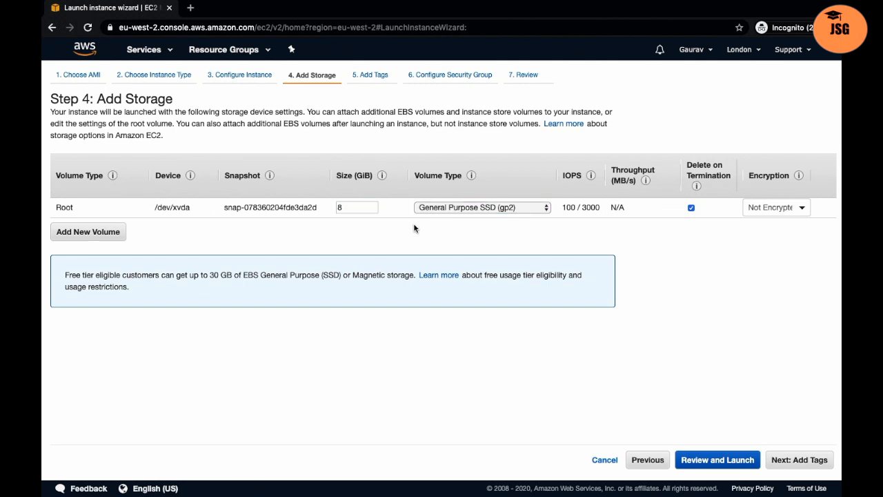
click(366, 208)
click(378, 230)
Step: Add a new EBS volume, compare its volume type options with the root volume's, and remove the added volume
click(691, 207)
click(95, 234)
click(104, 230)
click(104, 231)
click(484, 230)
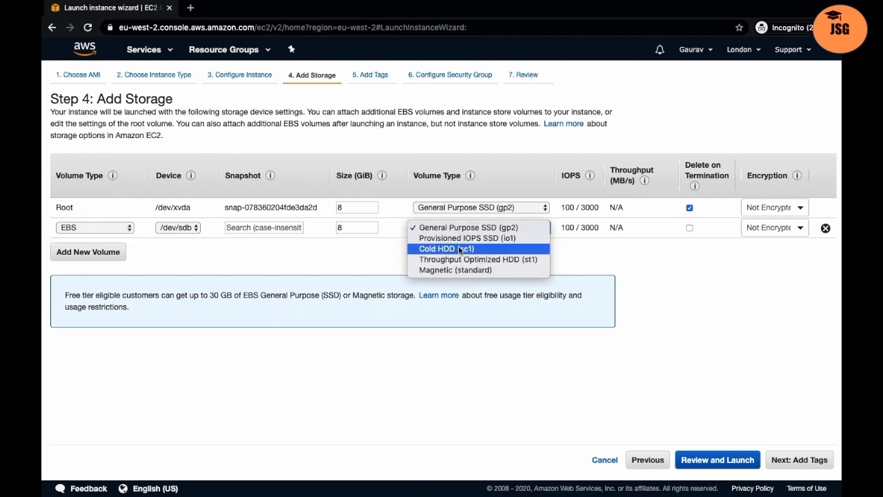
click(393, 261)
click(472, 208)
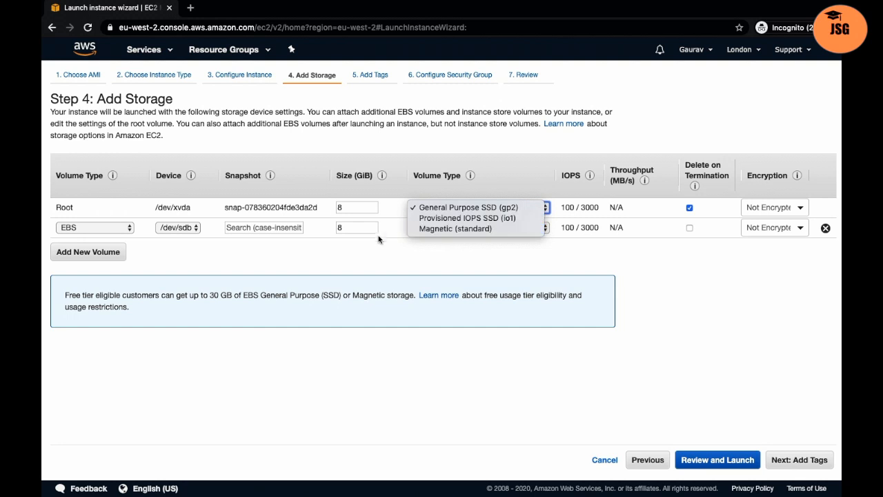
click(459, 207)
click(825, 229)
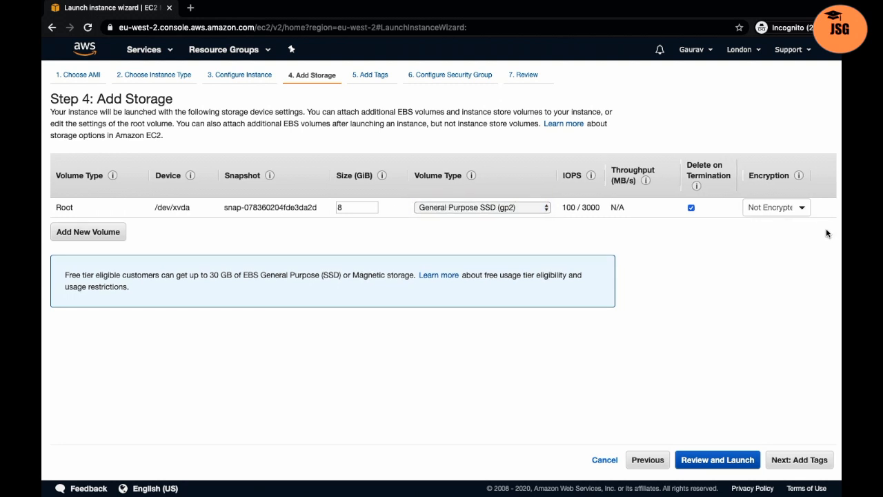
Step: Continue to the tags and add a tag with the key Name and the value Dev Server
click(808, 457)
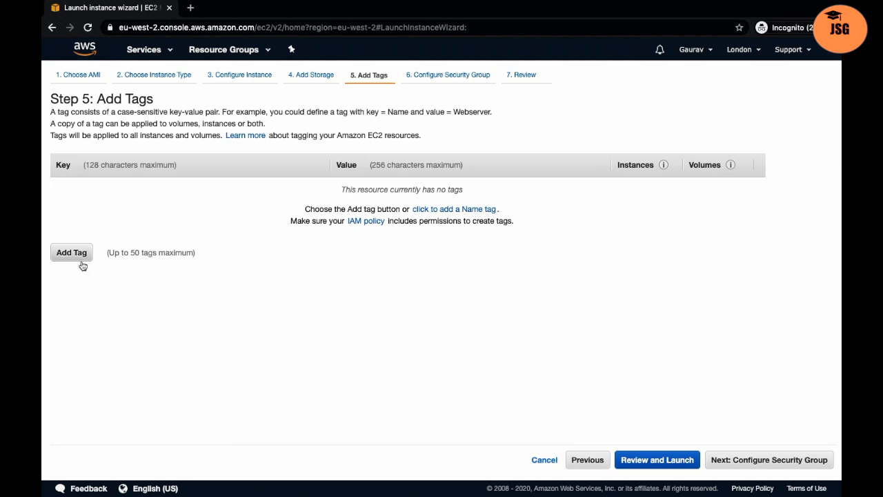
click(81, 255)
text(Name)
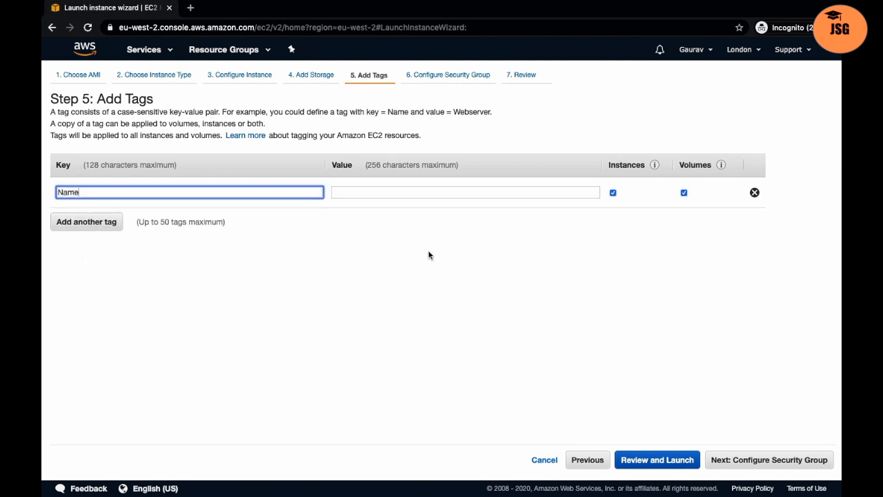
click(365, 194)
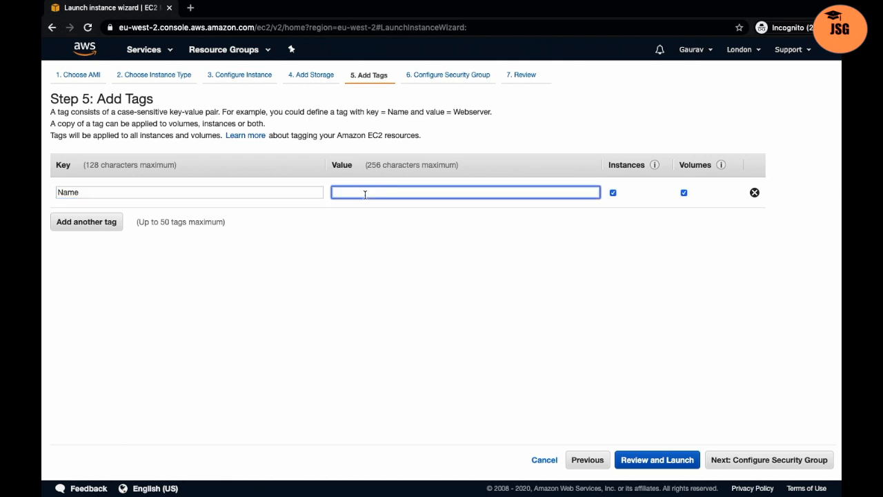
text(Sev S)
key(BackSpace)
key(BackSpace)
key(BackSpace)
text(Dev)
click(737, 404)
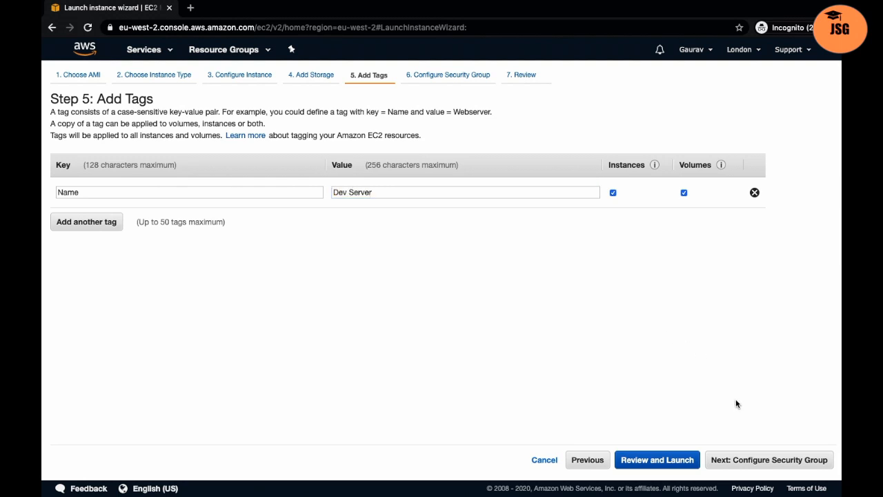
Step: Continue to the security group settings and look at the SSH rule's type options and source, keeping SSH with source 0.0.0.0/0
click(760, 460)
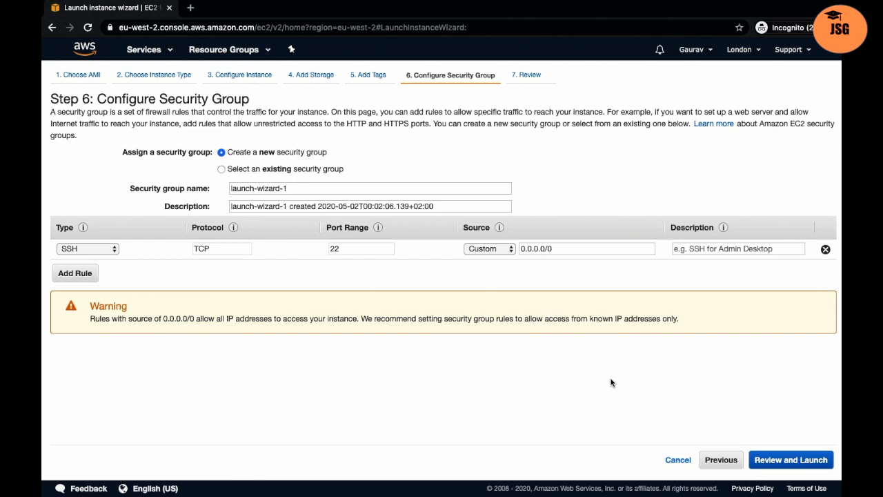
click(85, 250)
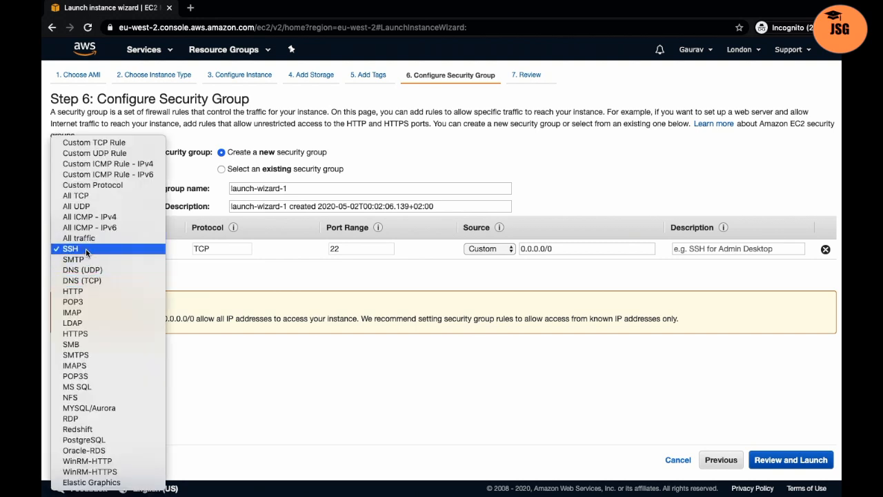
click(197, 271)
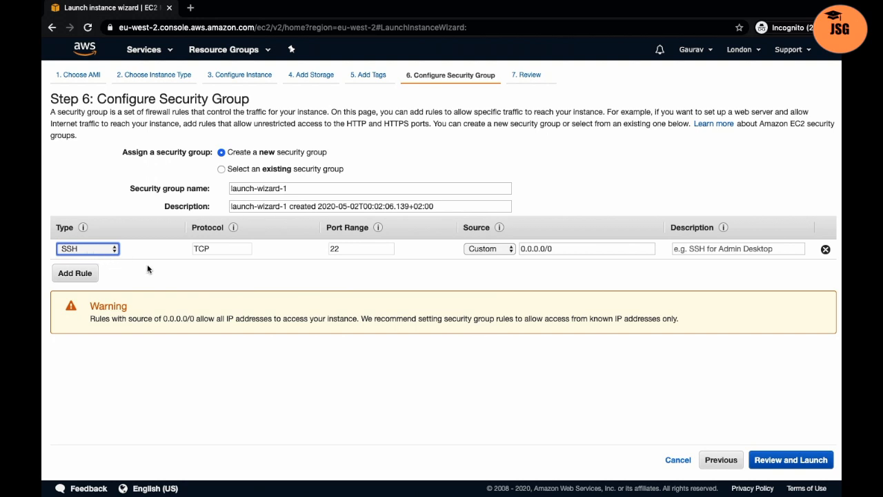
click(556, 251)
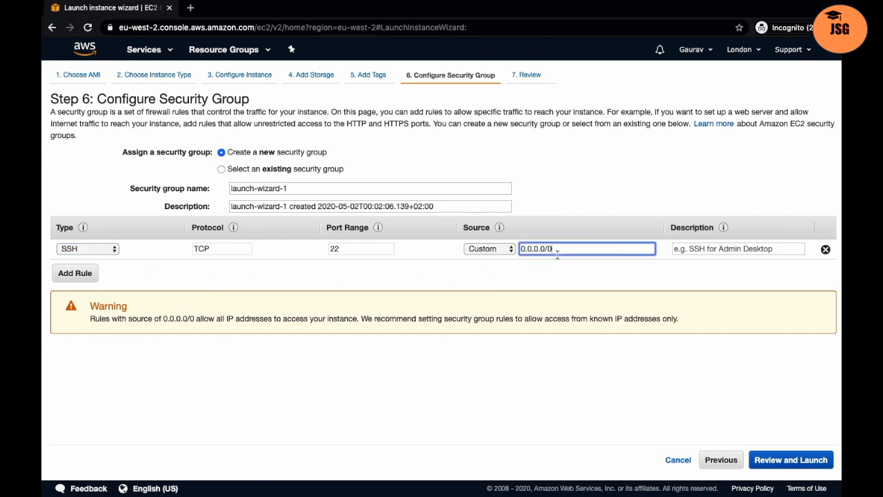
click(321, 275)
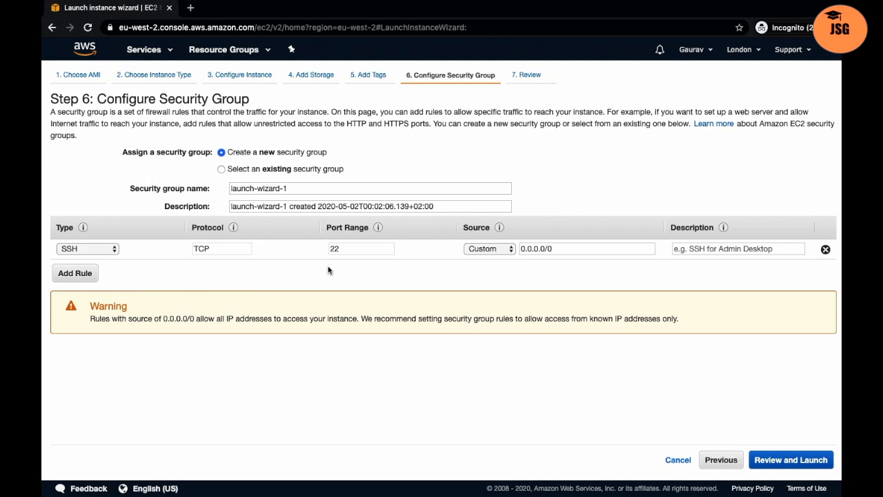
Step: Add a second security group rule of type HTTP and remove it again
click(92, 278)
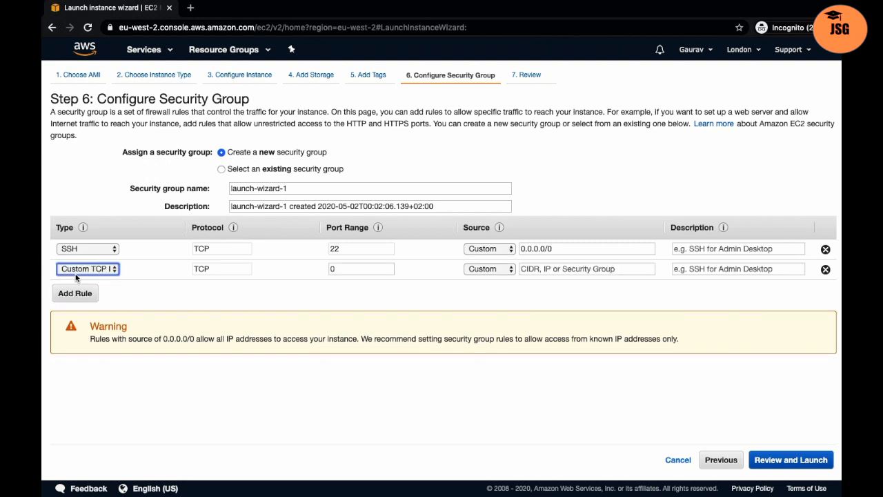
click(94, 274)
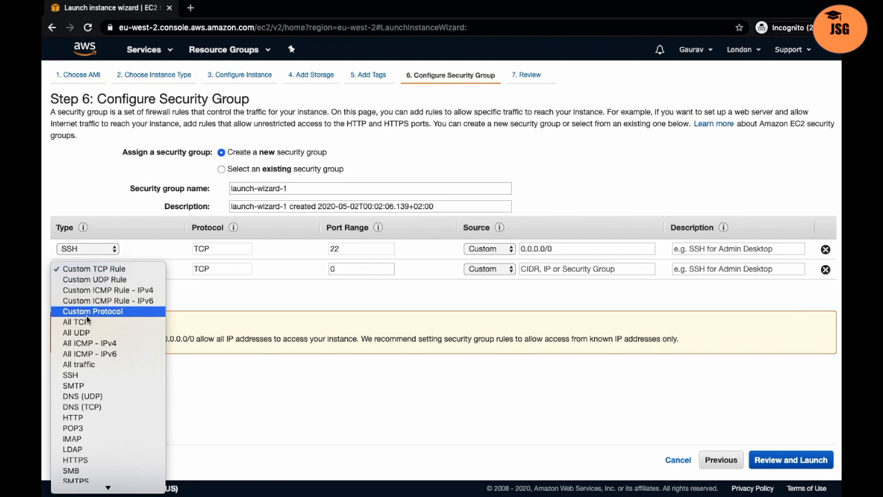
click(82, 419)
click(217, 301)
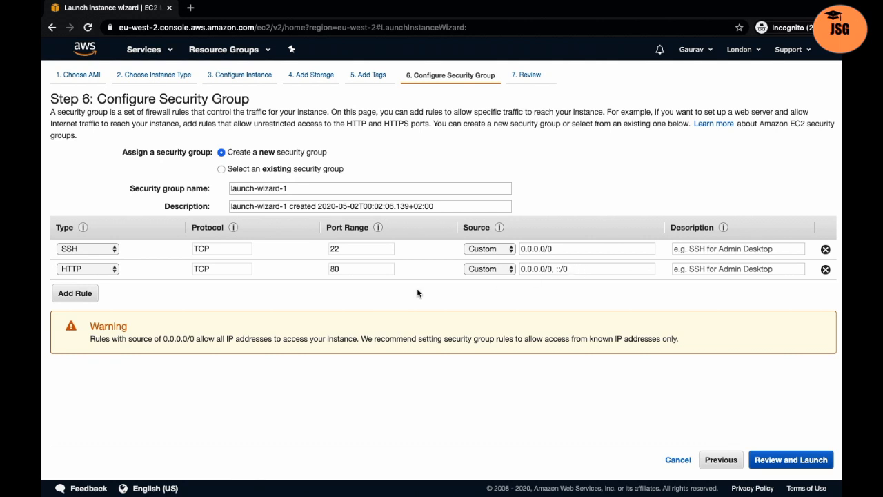
click(825, 270)
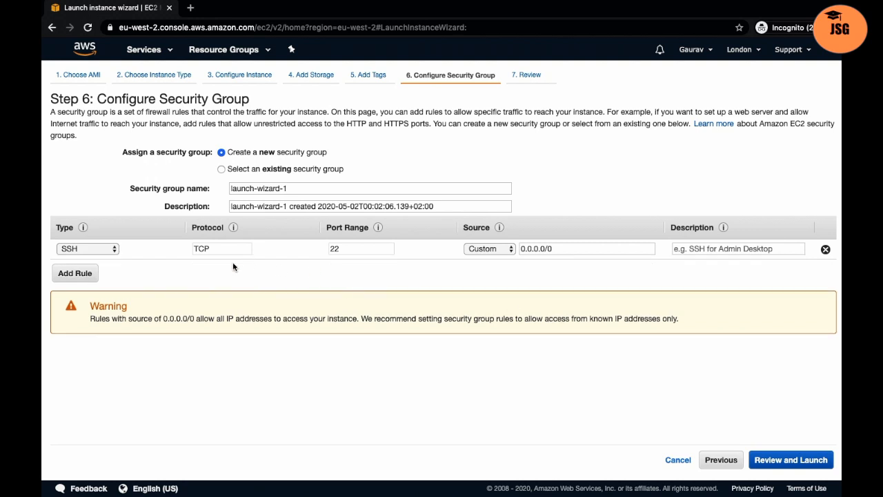
Step: Proceed to the review of the instance launch with the SSH rule as the only security group rule
click(778, 462)
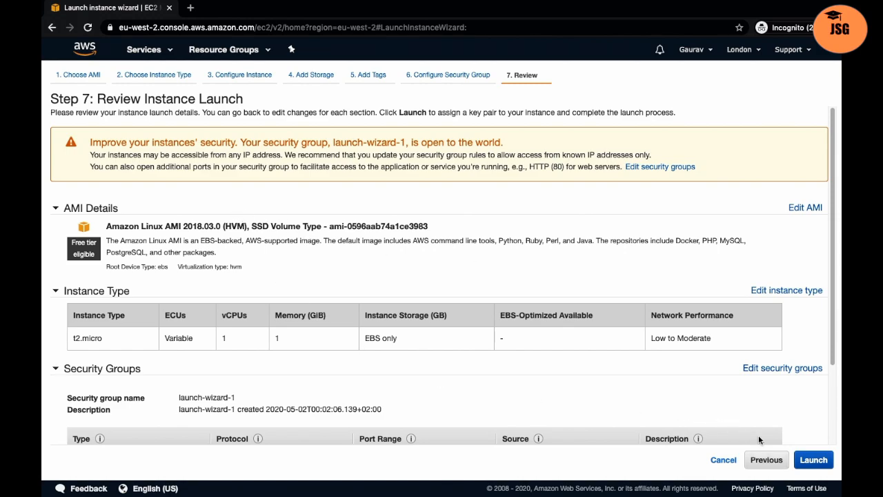
Step: Start the launch and create a new key pair named EC2KeyPair, downloading its private key file
click(814, 461)
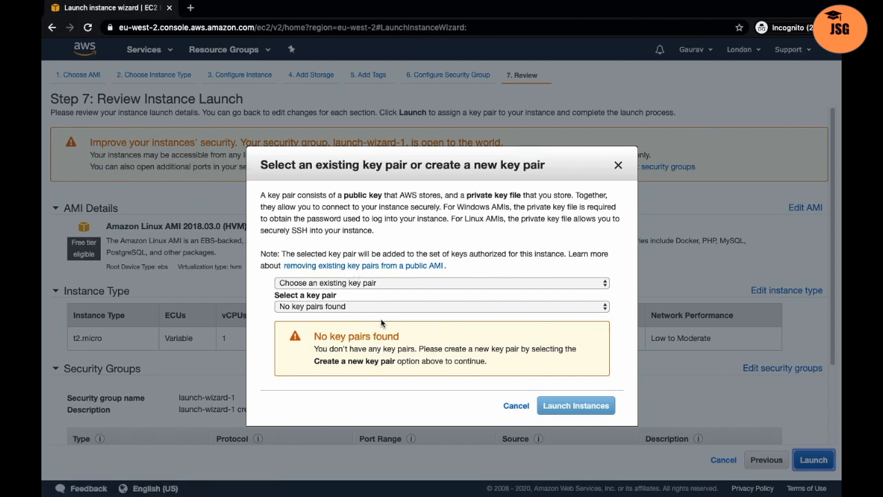
click(458, 284)
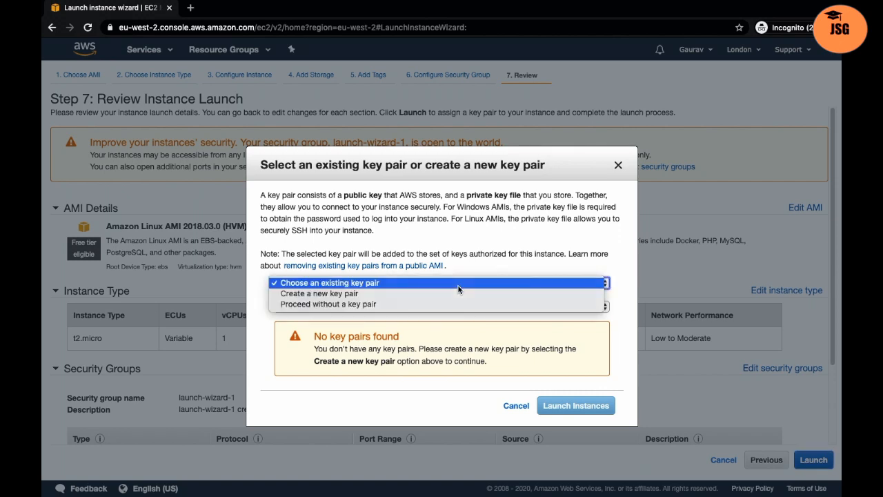
click(373, 294)
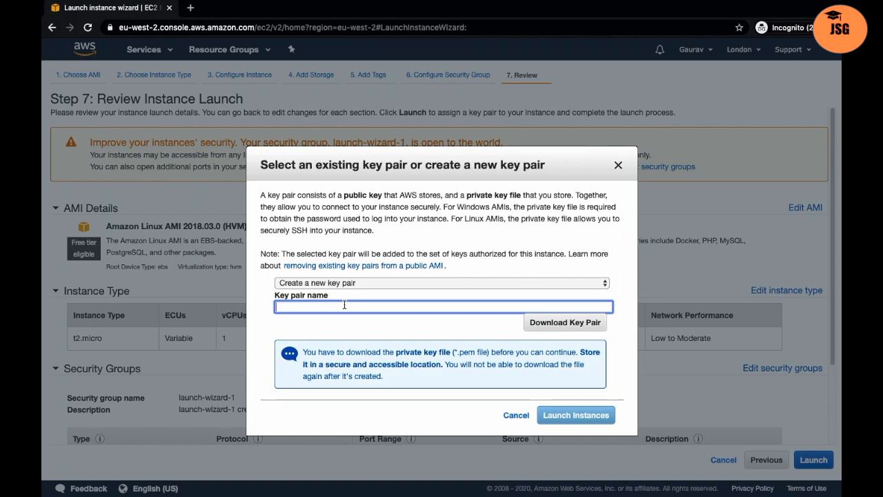
text(E)
text(C2KeyPair)
click(563, 322)
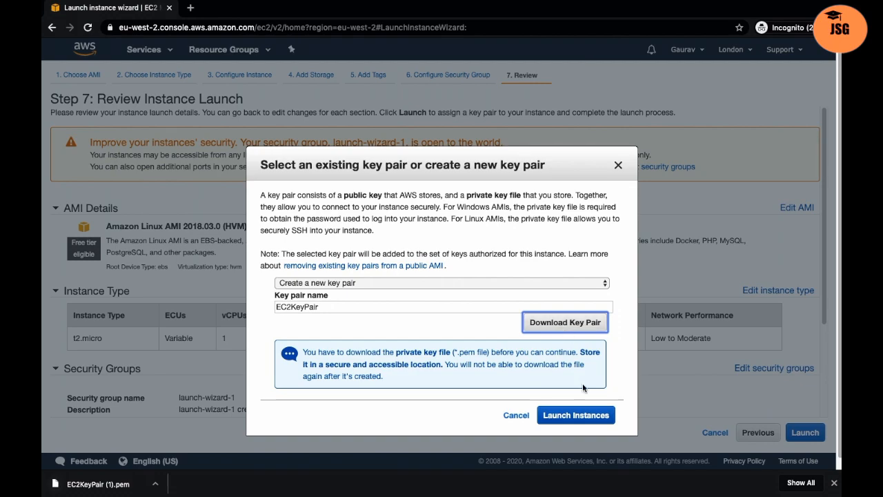
Step: Launch the instances with the new key pair and view them in the instances list, reloading the page to update their state
click(572, 418)
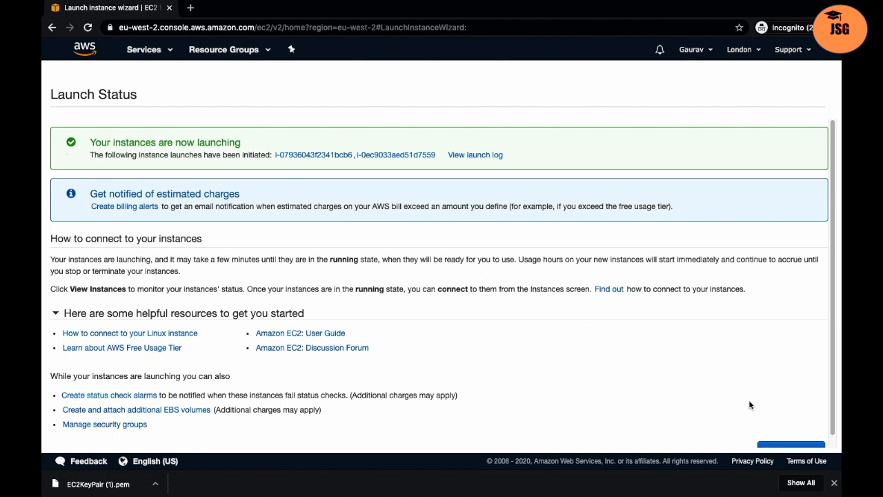
scroll(831, 381, down, 1)
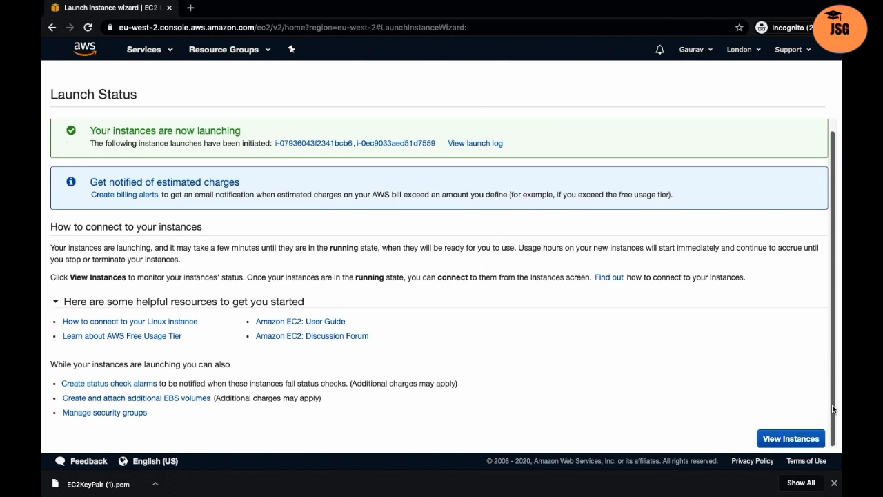
click(782, 440)
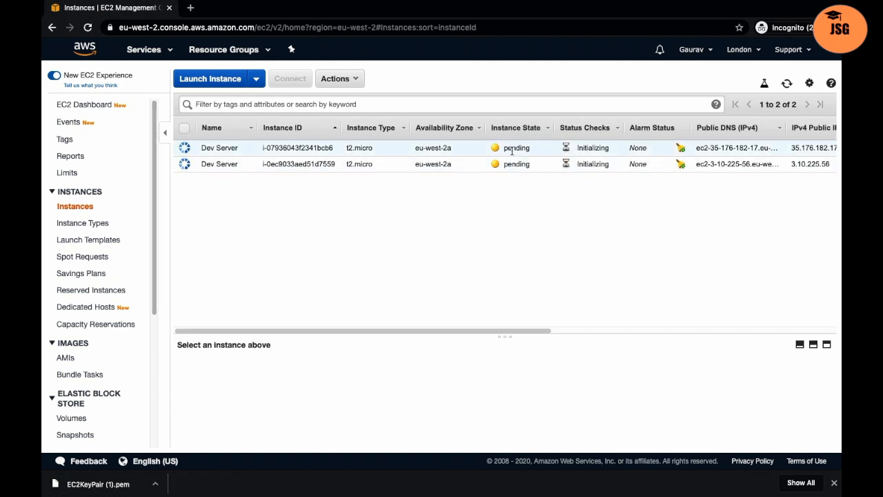
click(89, 30)
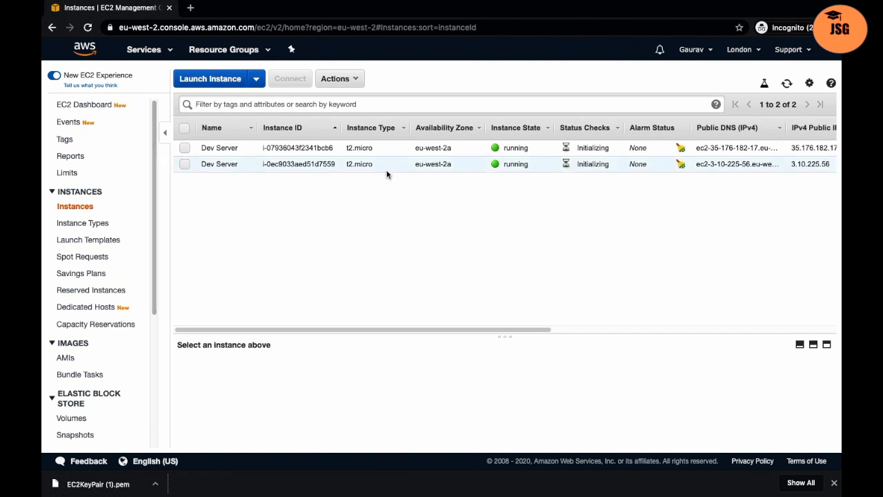
drag(456, 330, 405, 334)
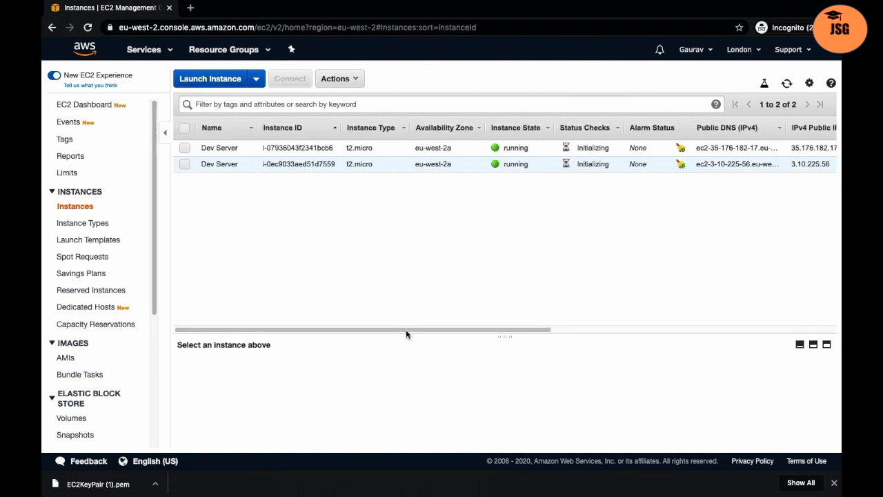
Step: Open javasolutionsguide.blogspot.com in a new browser tab and find the AWS article "How to Launch an EC2 Instance in AWS"
click(193, 10)
text(jav)
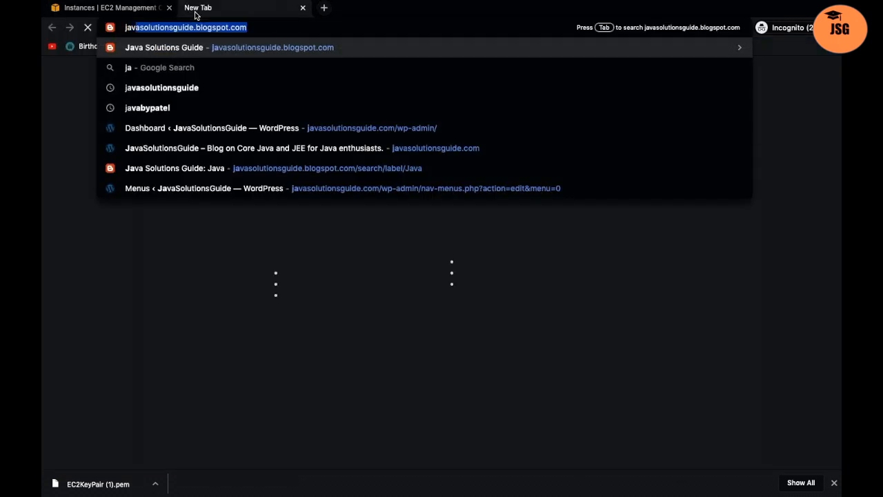
key(Return)
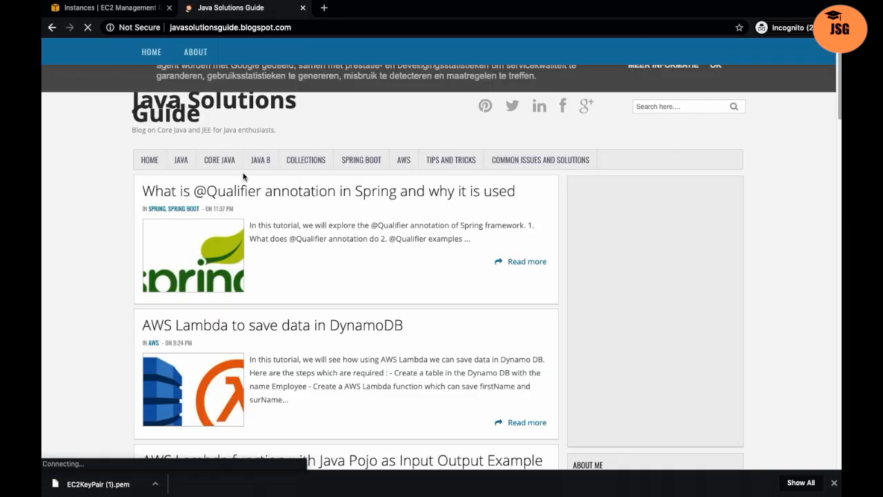
click(403, 160)
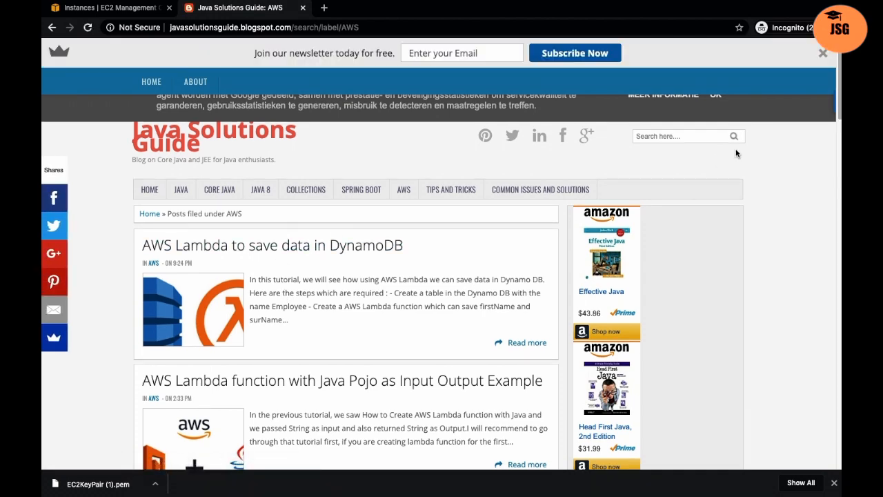
scroll(482, 231, down, 8)
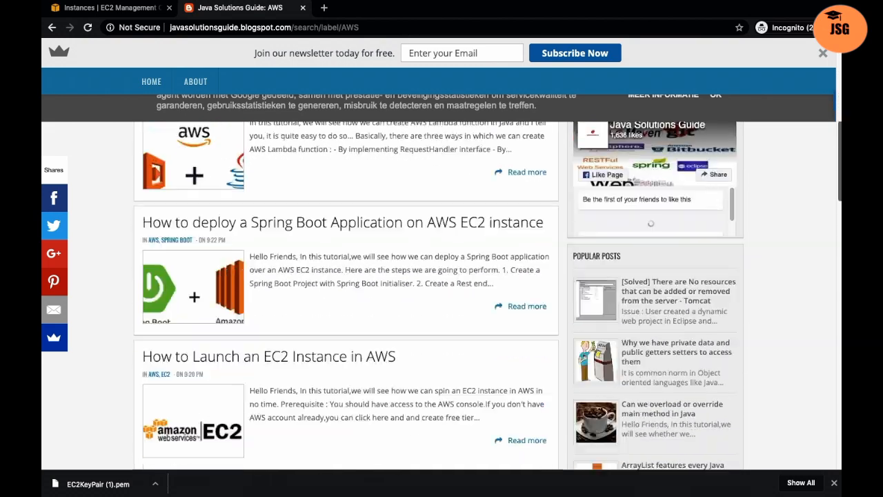
click(252, 241)
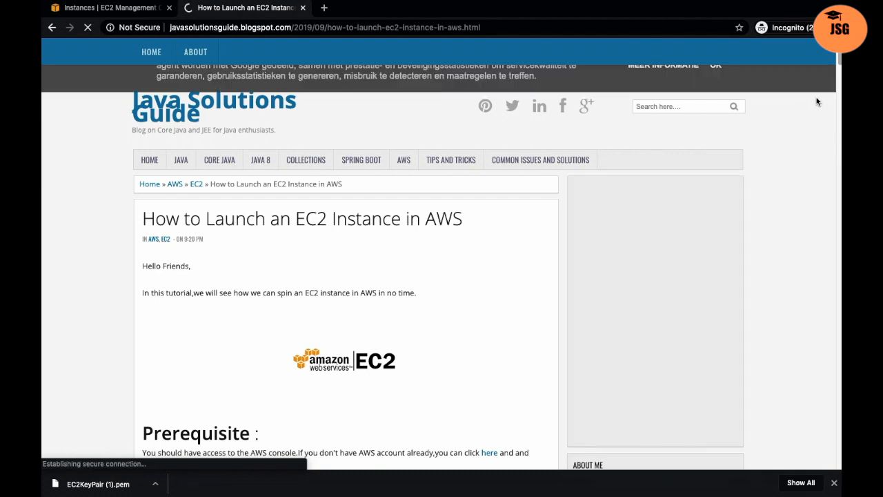
Step: Skim the EC2 launch article down to its summary and return to the EC2 instances list
scroll(840, 180, down, 20)
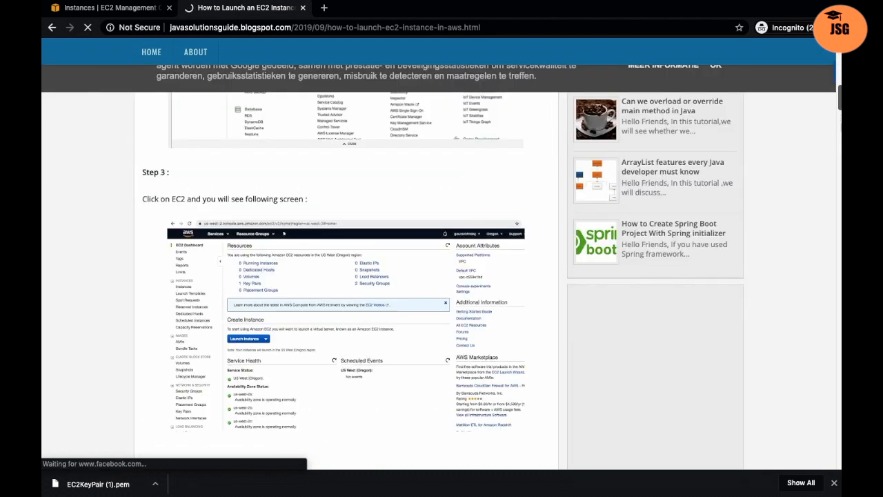
scroll(840, 180, down, 20)
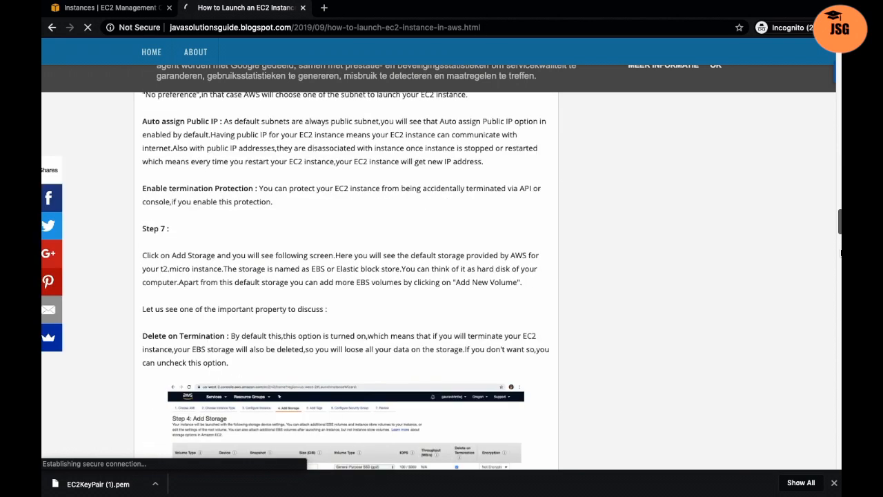
scroll(301, 297, down, 15)
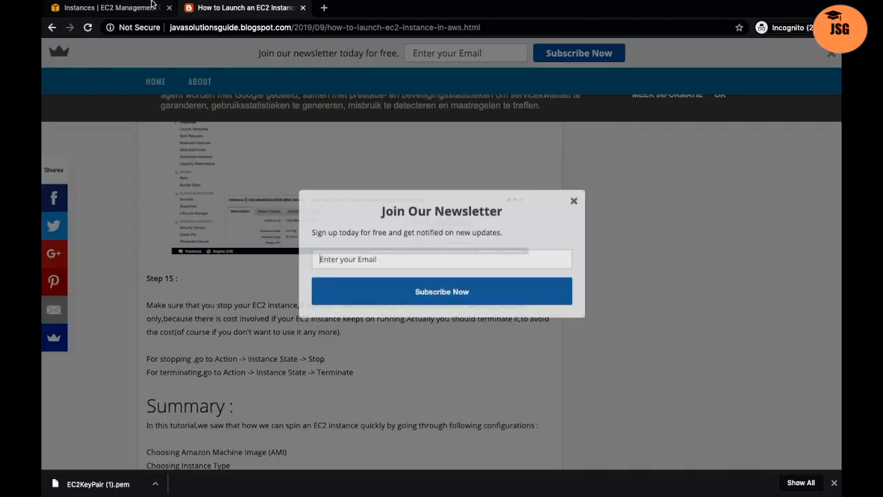
click(135, 13)
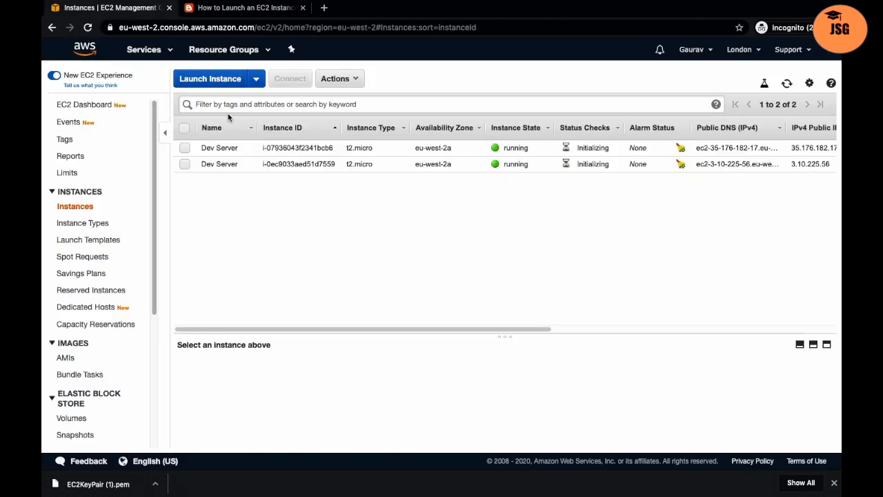